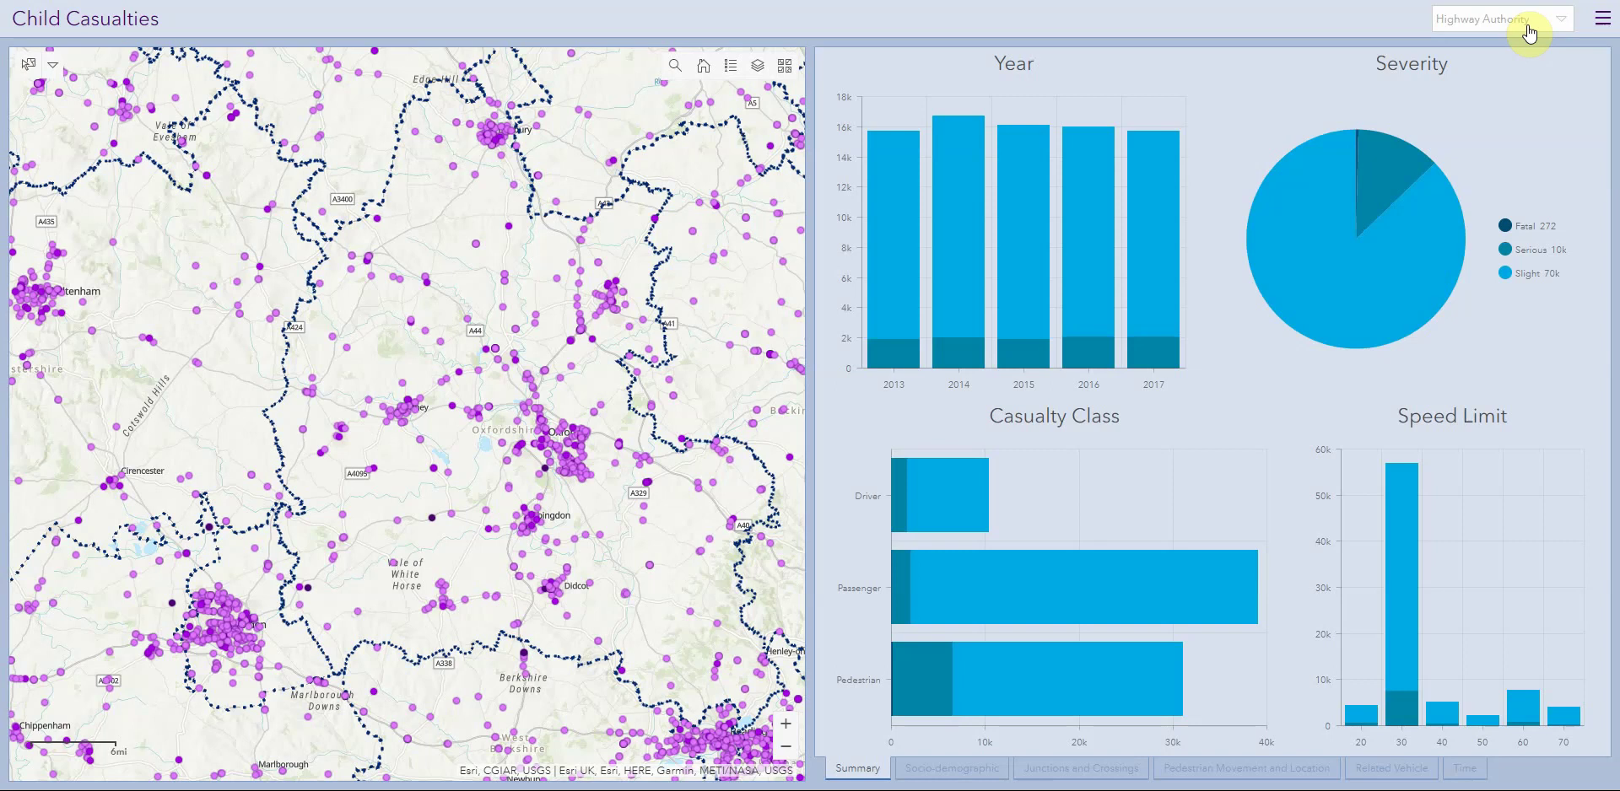
Filter the dashboard to the West Berkshire highway authority and enlarge that area on the map.
{"action": "left_click", "coordinate": [1529, 32]}
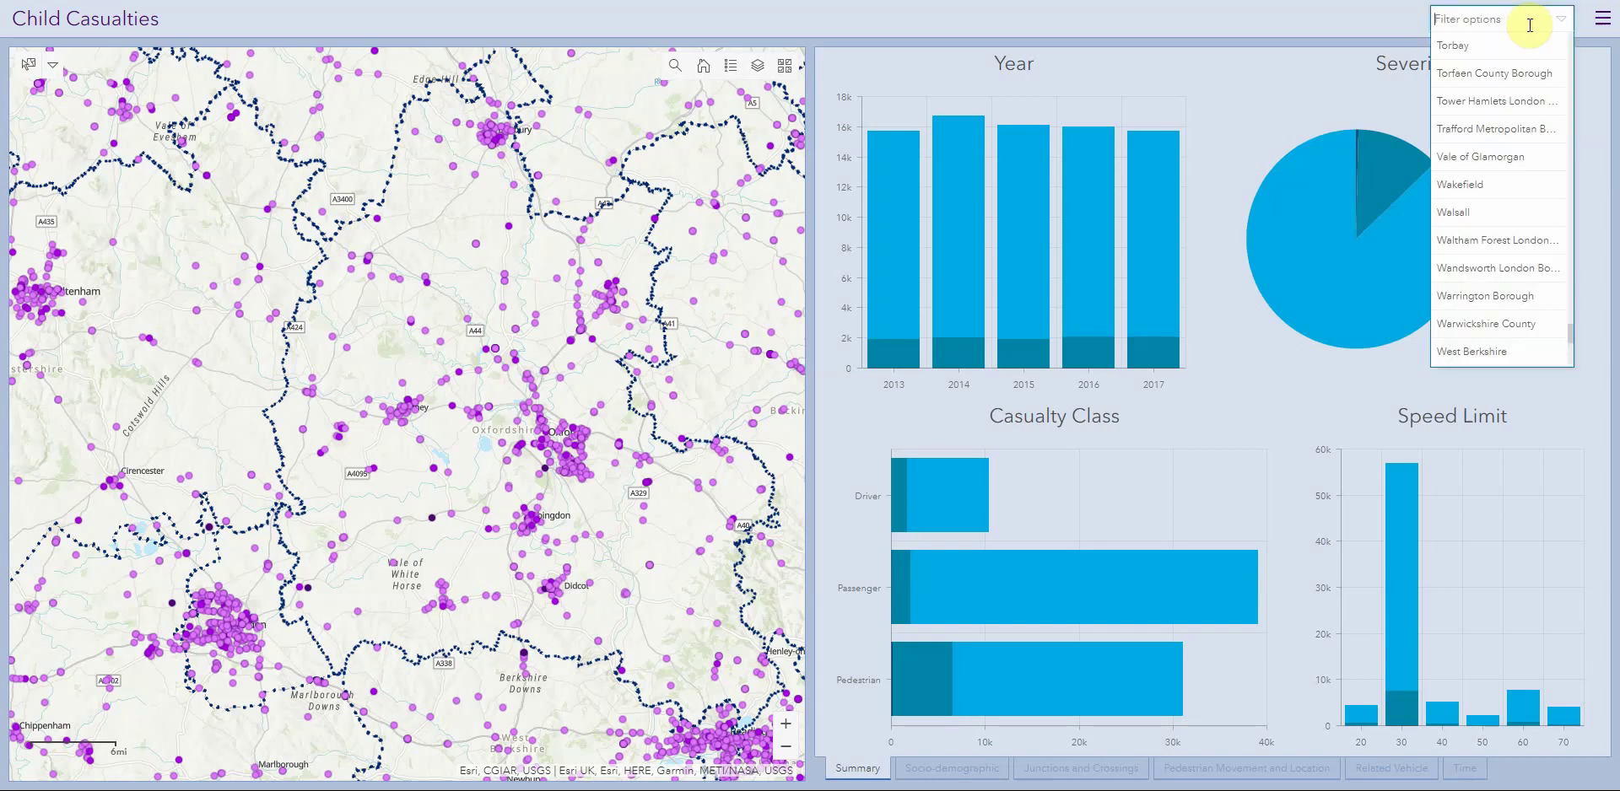
{"action": "type", "text": "west"}
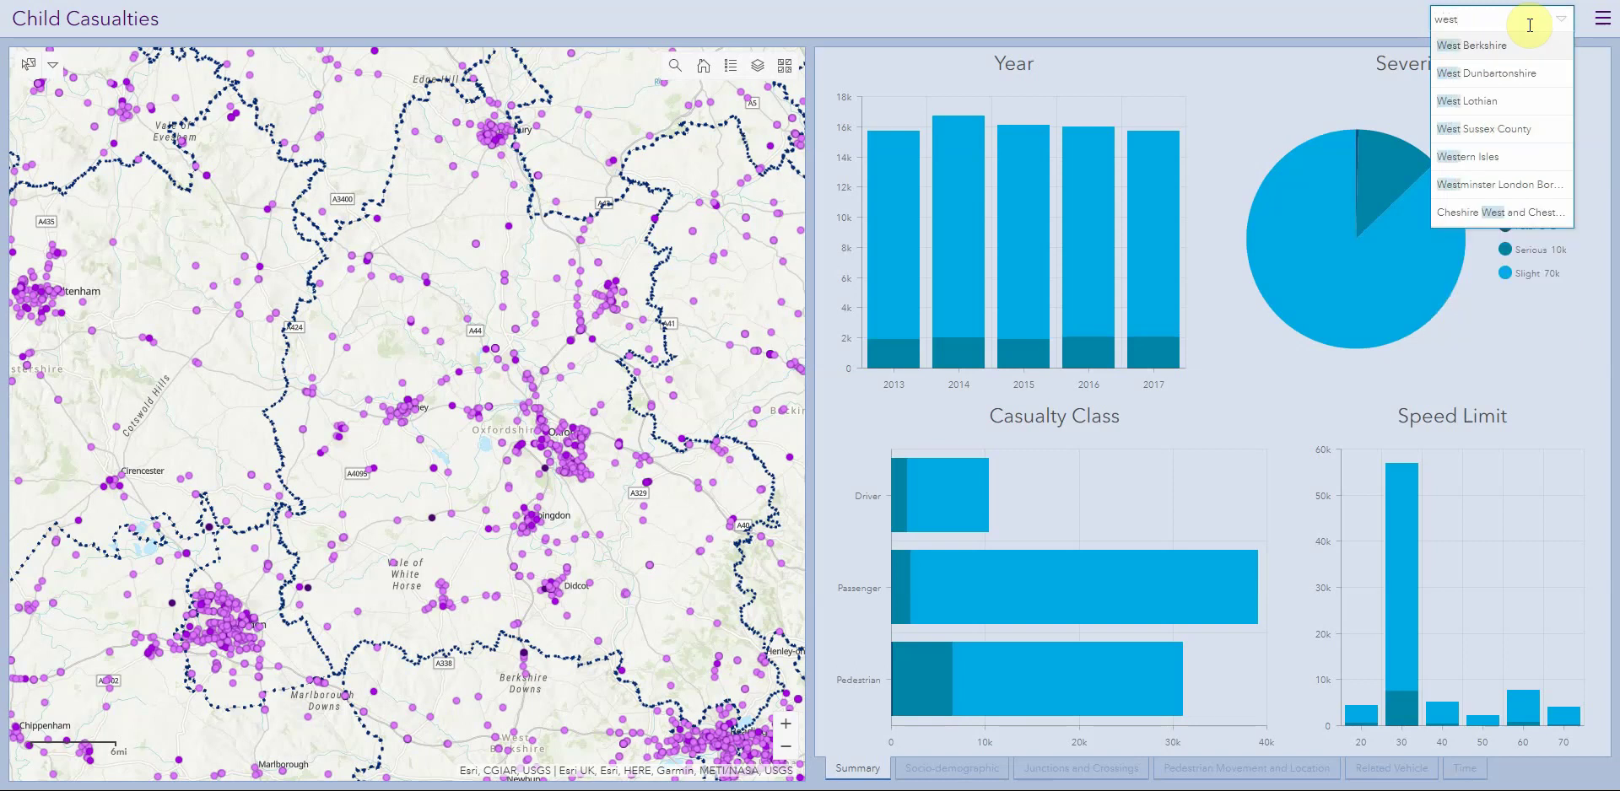
{"action": "left_click", "coordinate": [1510, 49]}
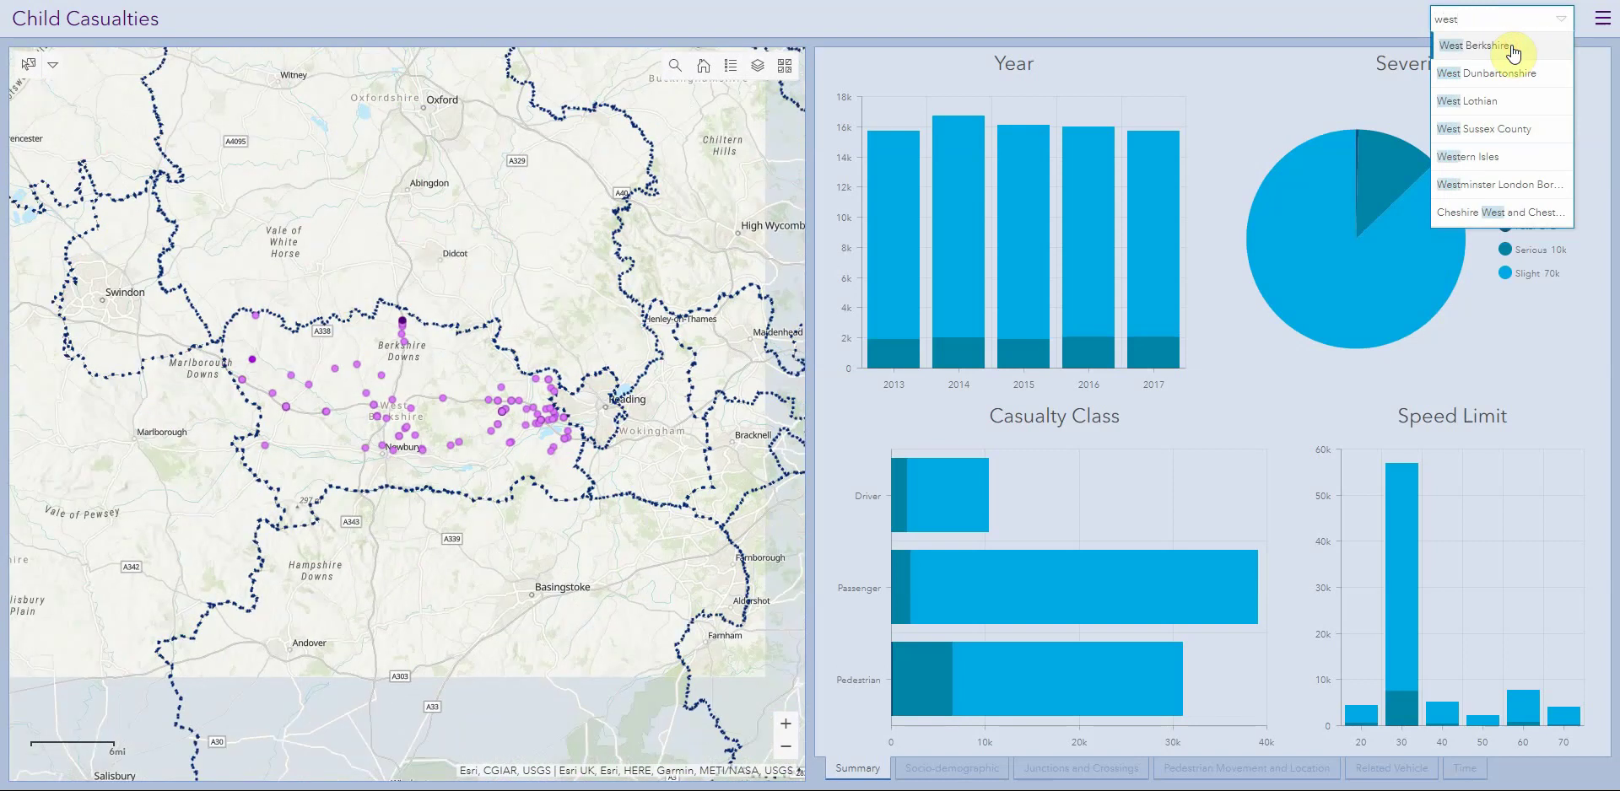
{"action": "left_click", "coordinate": [1362, 23]}
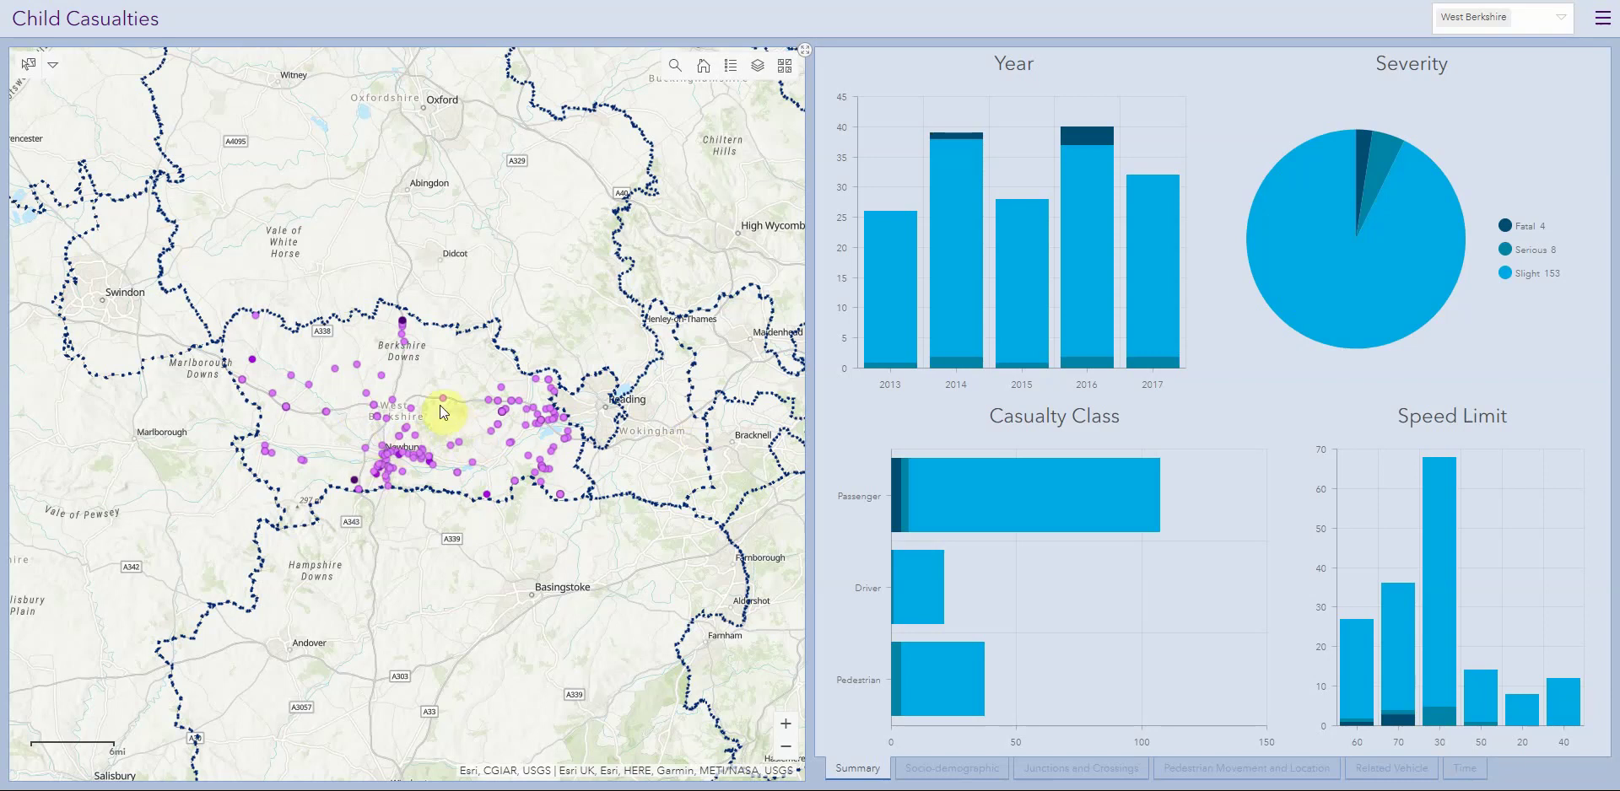
{"action": "left_click", "coordinate": [785, 725]}
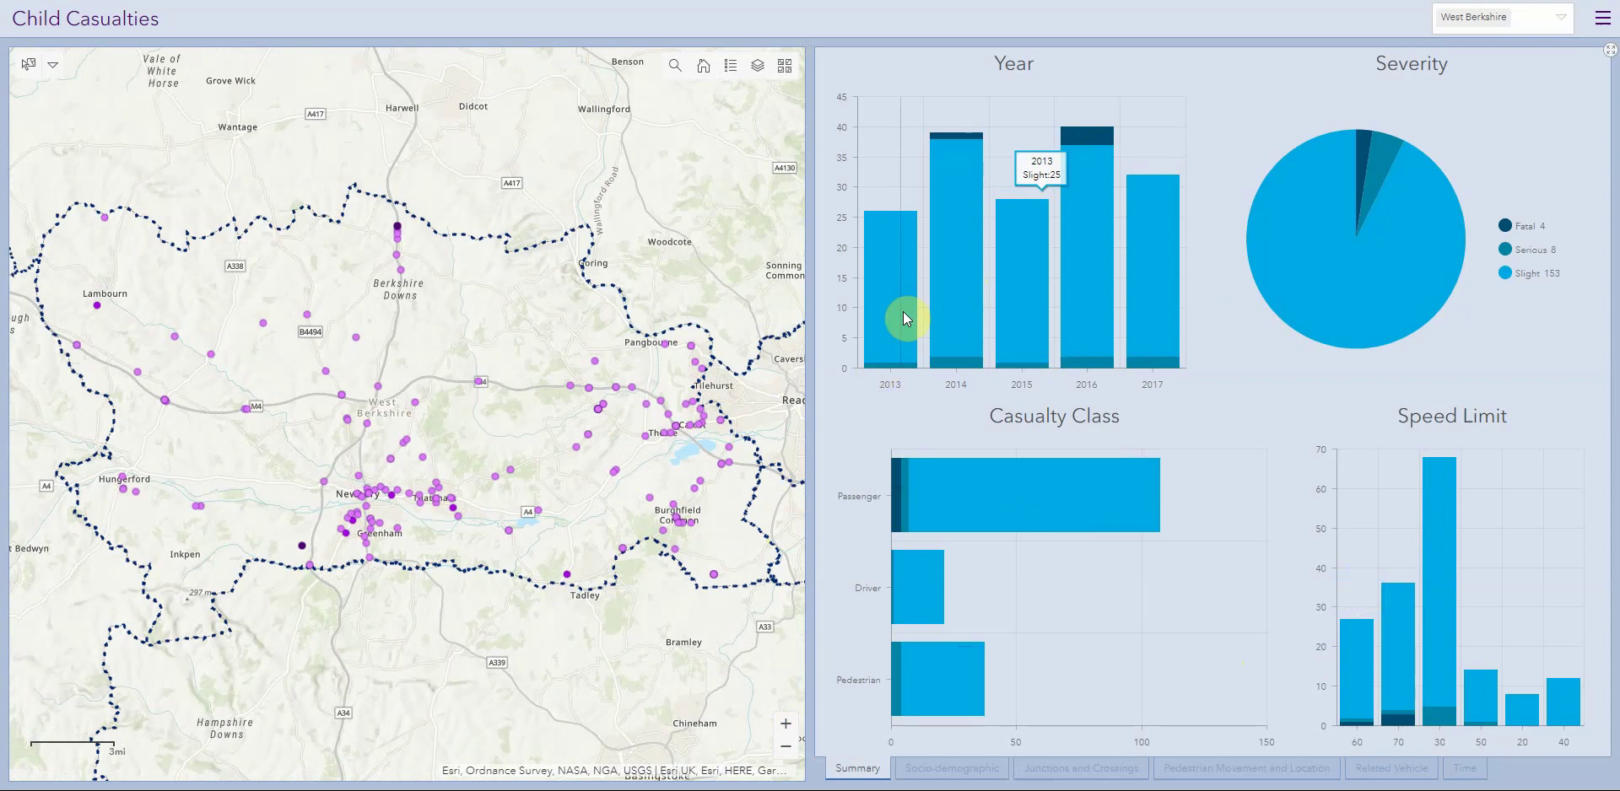
Filter the casualties to the years 2016 and 2017 in the Year chart, then clear the year selection.
{"action": "mouse_move", "coordinate": [1010, 331]}
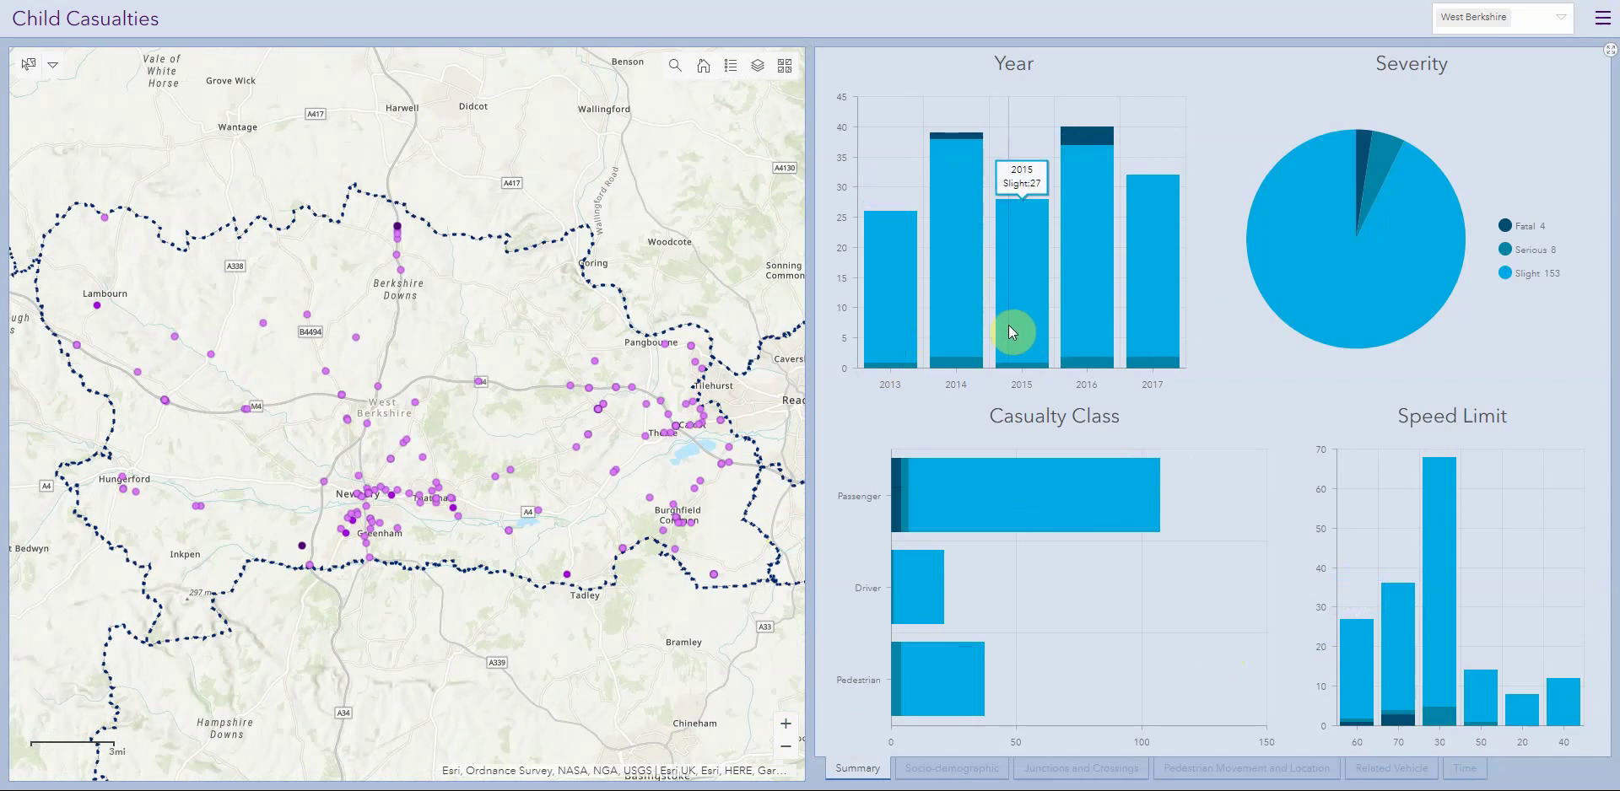
{"action": "left_click", "coordinate": [1092, 387]}
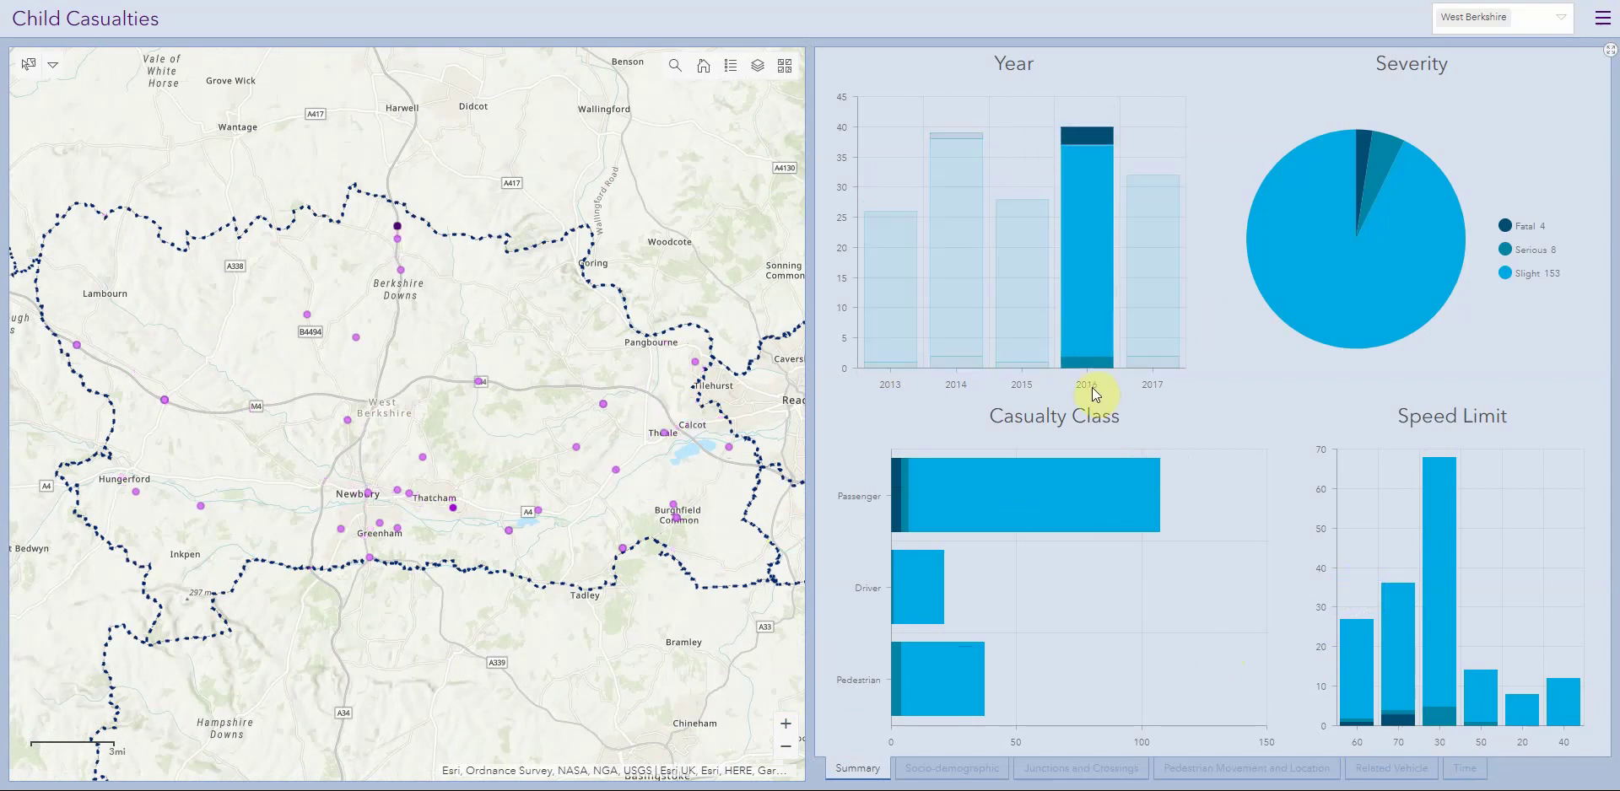
{"action": "left_click", "coordinate": [1152, 388]}
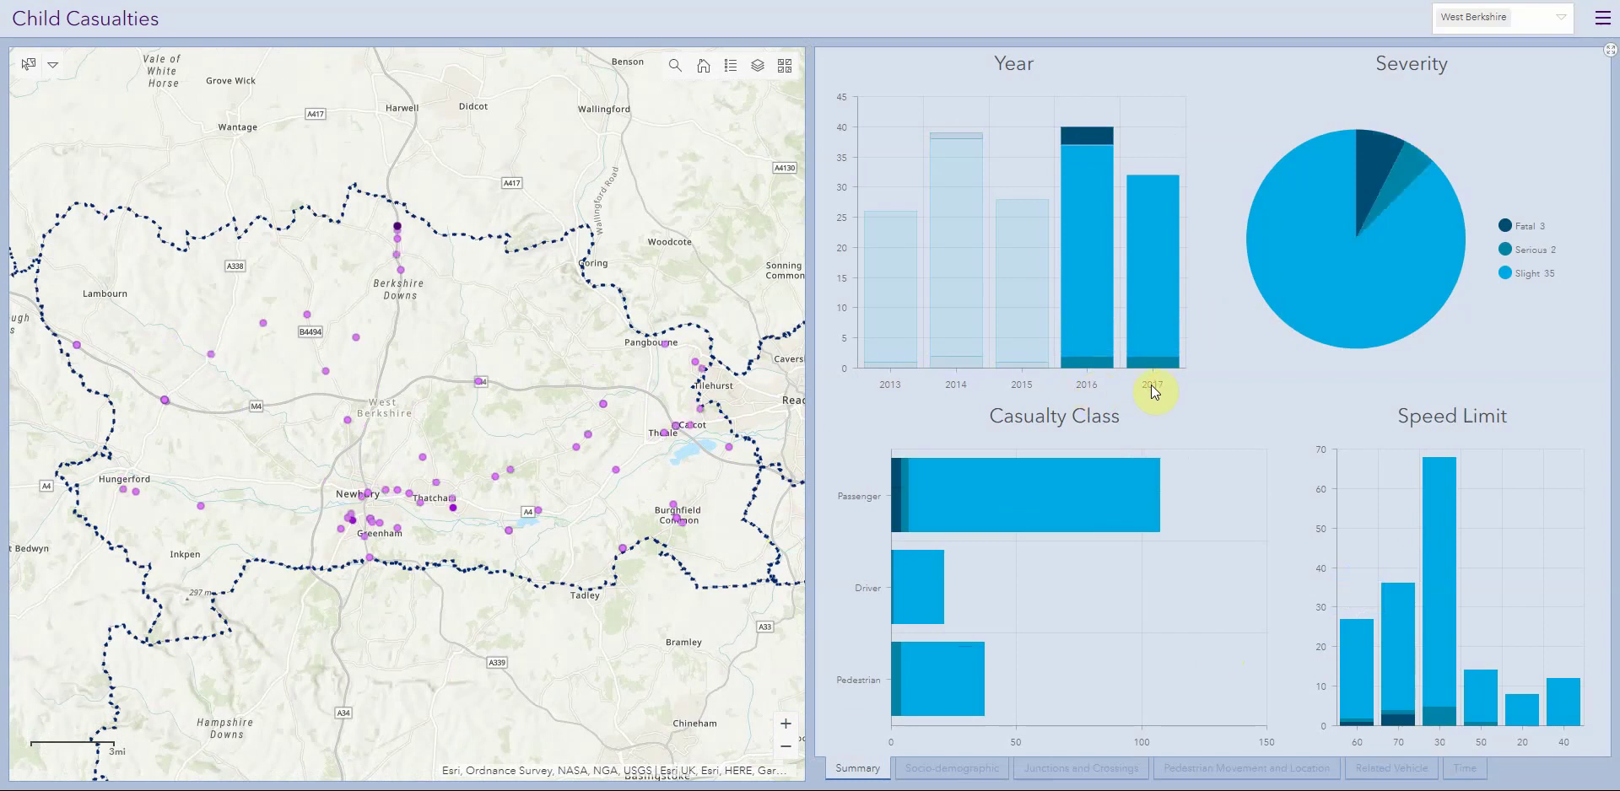
{"action": "left_click", "coordinate": [1152, 387]}
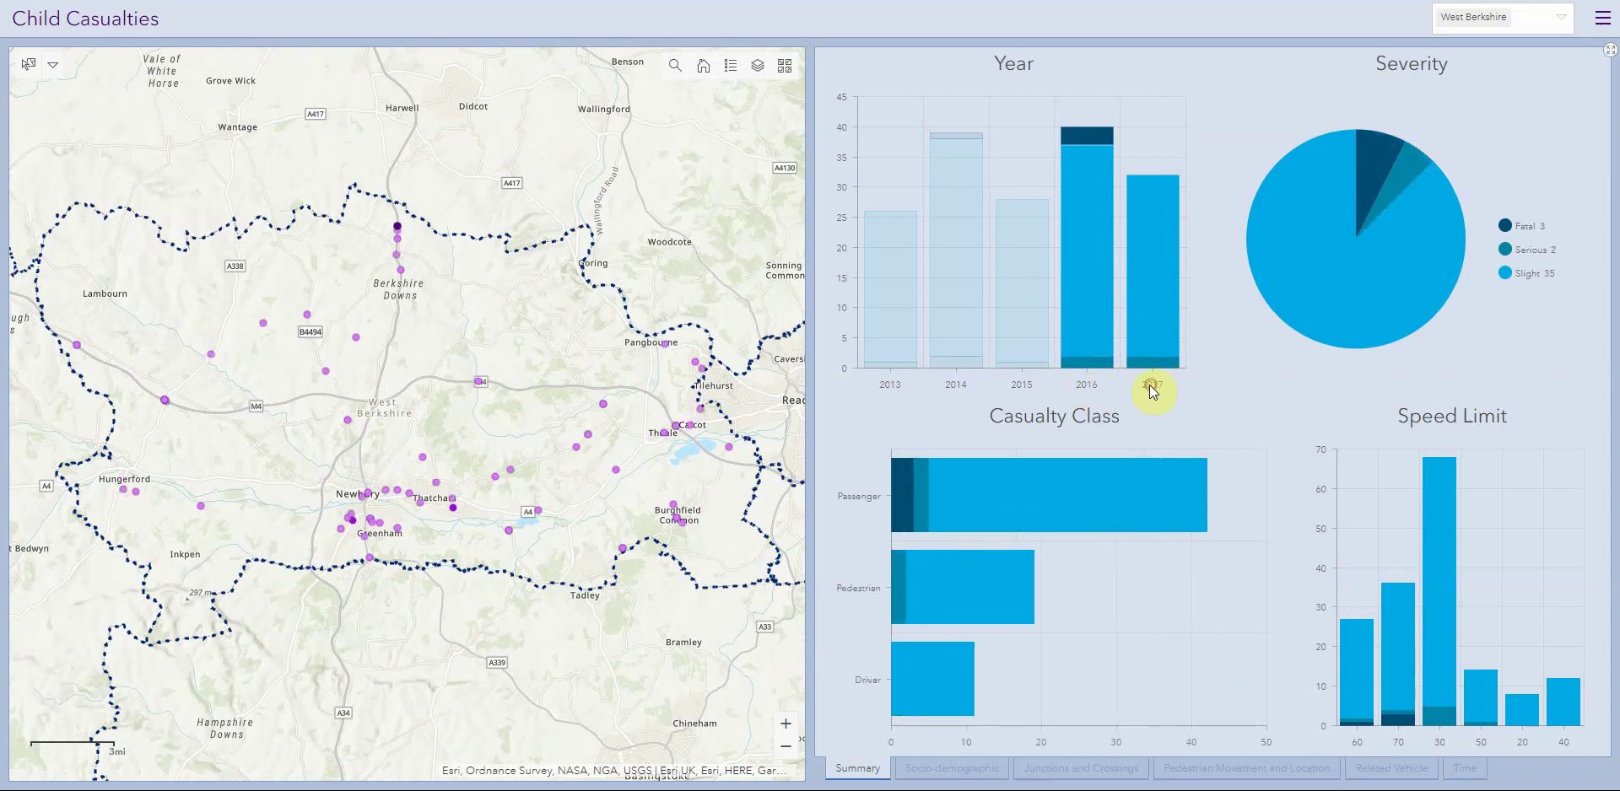
{"action": "left_click", "coordinate": [1014, 148]}
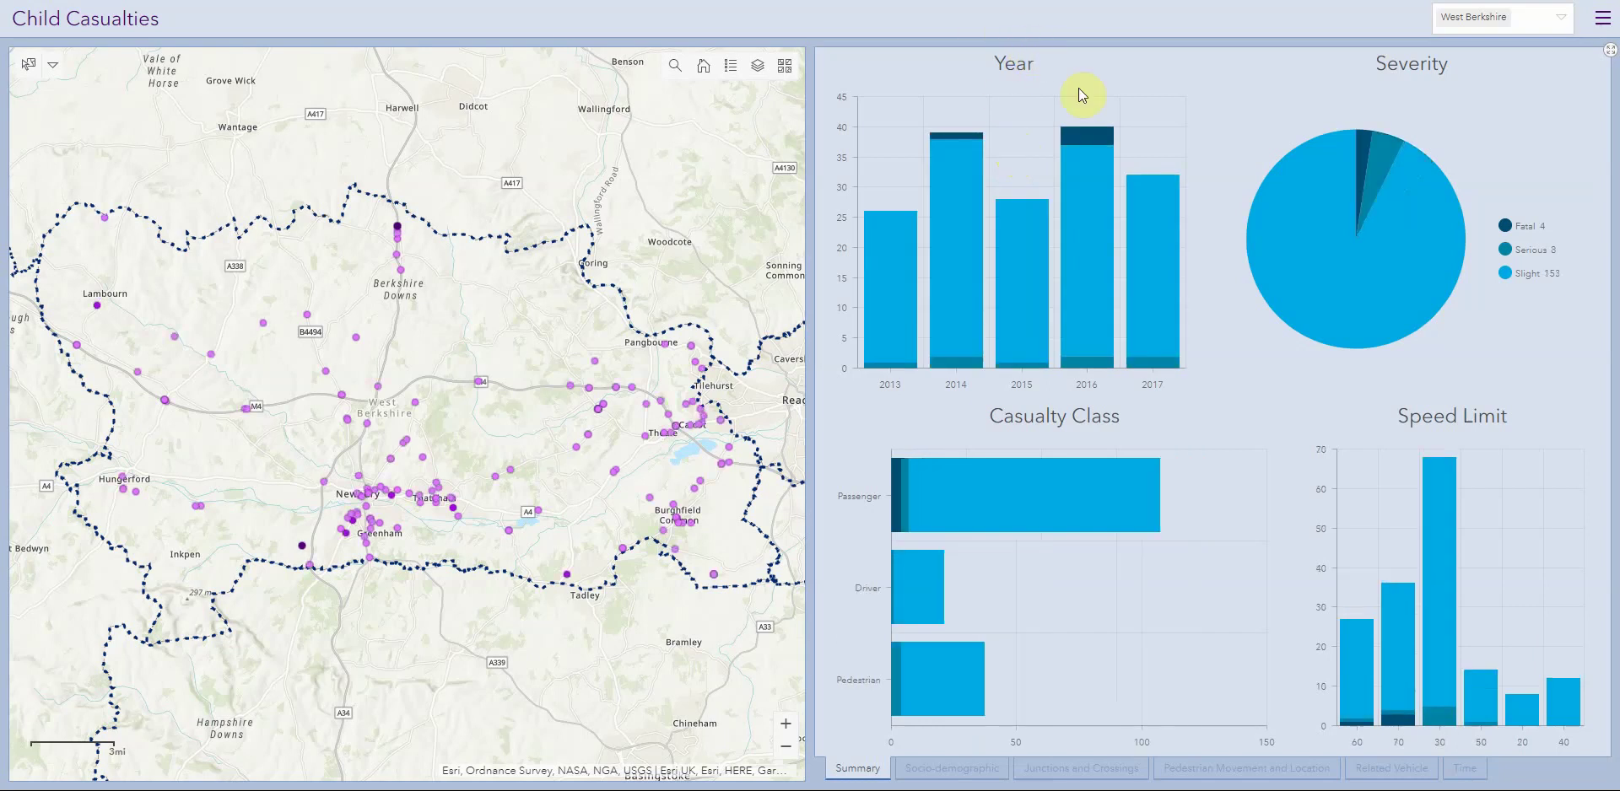
Isolate the serious casualties on the map through the Severity chart, then clear that severity selection.
{"action": "mouse_move", "coordinate": [1439, 255]}
{"action": "mouse_move", "coordinate": [1373, 162]}
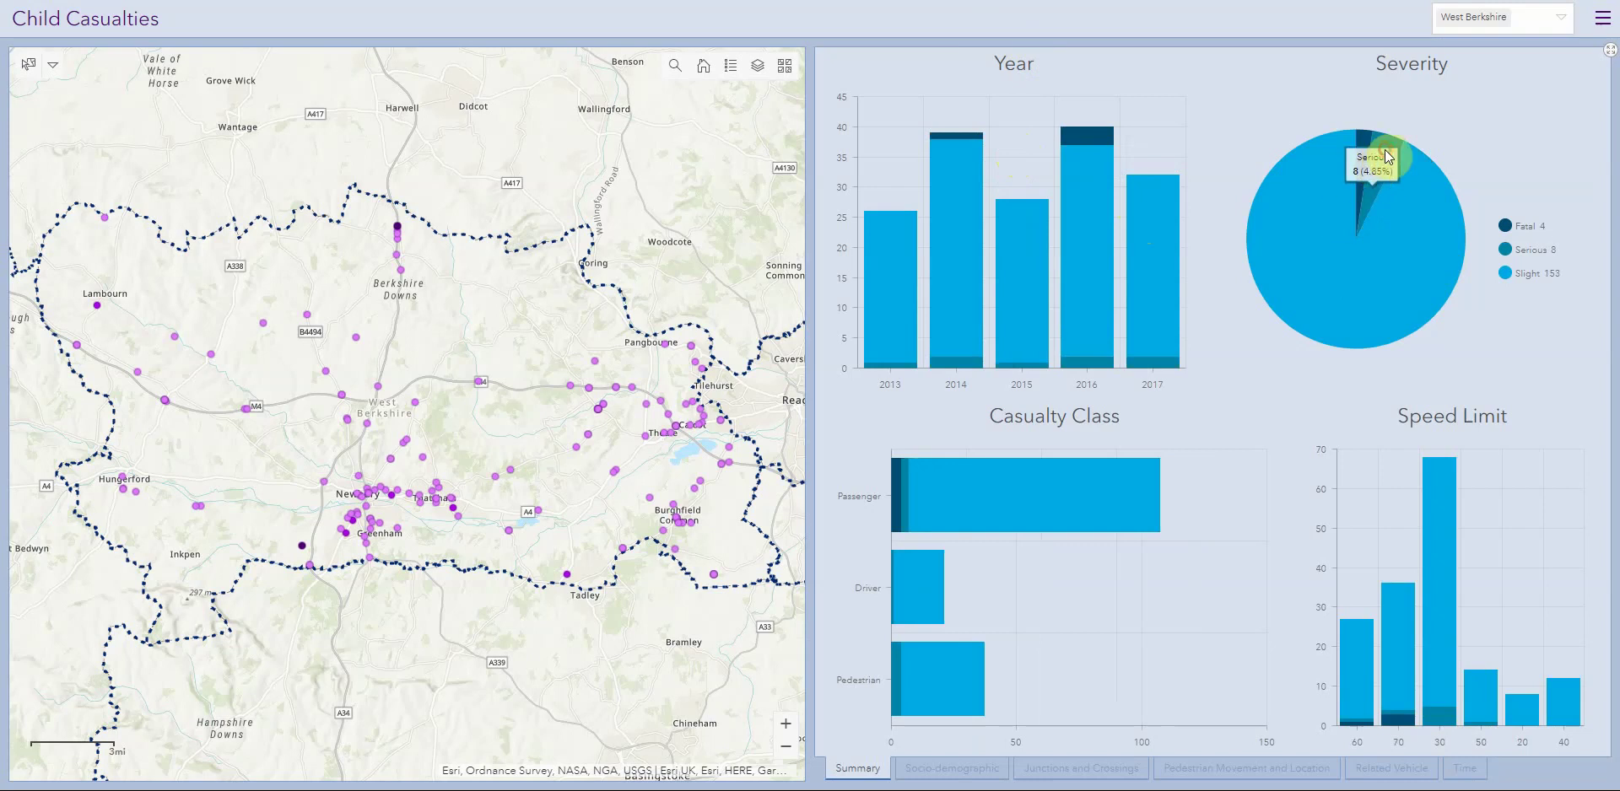
{"action": "left_click", "coordinate": [1386, 156]}
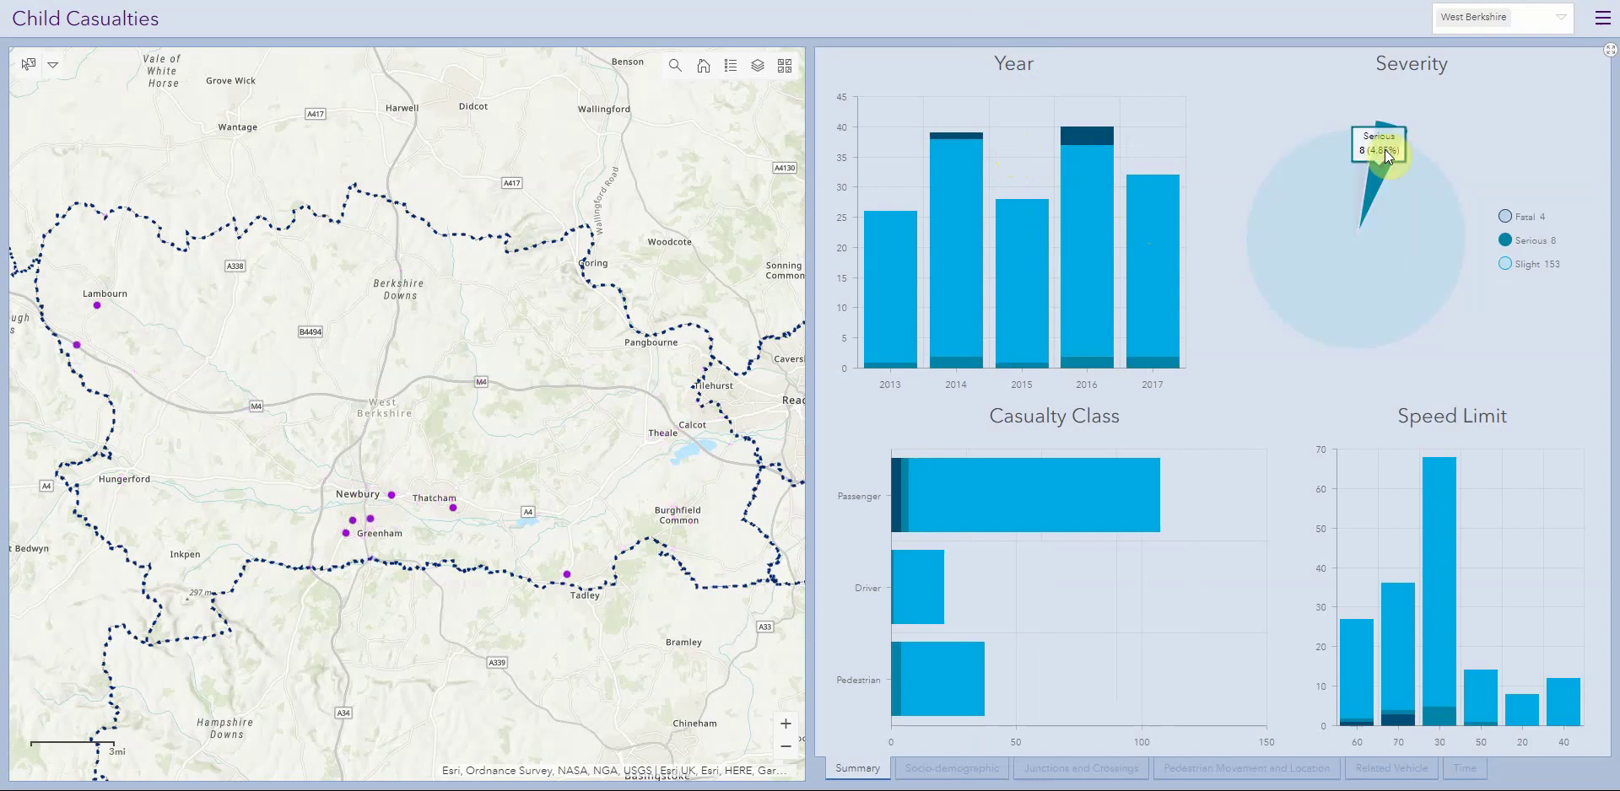
{"action": "left_click", "coordinate": [1385, 149]}
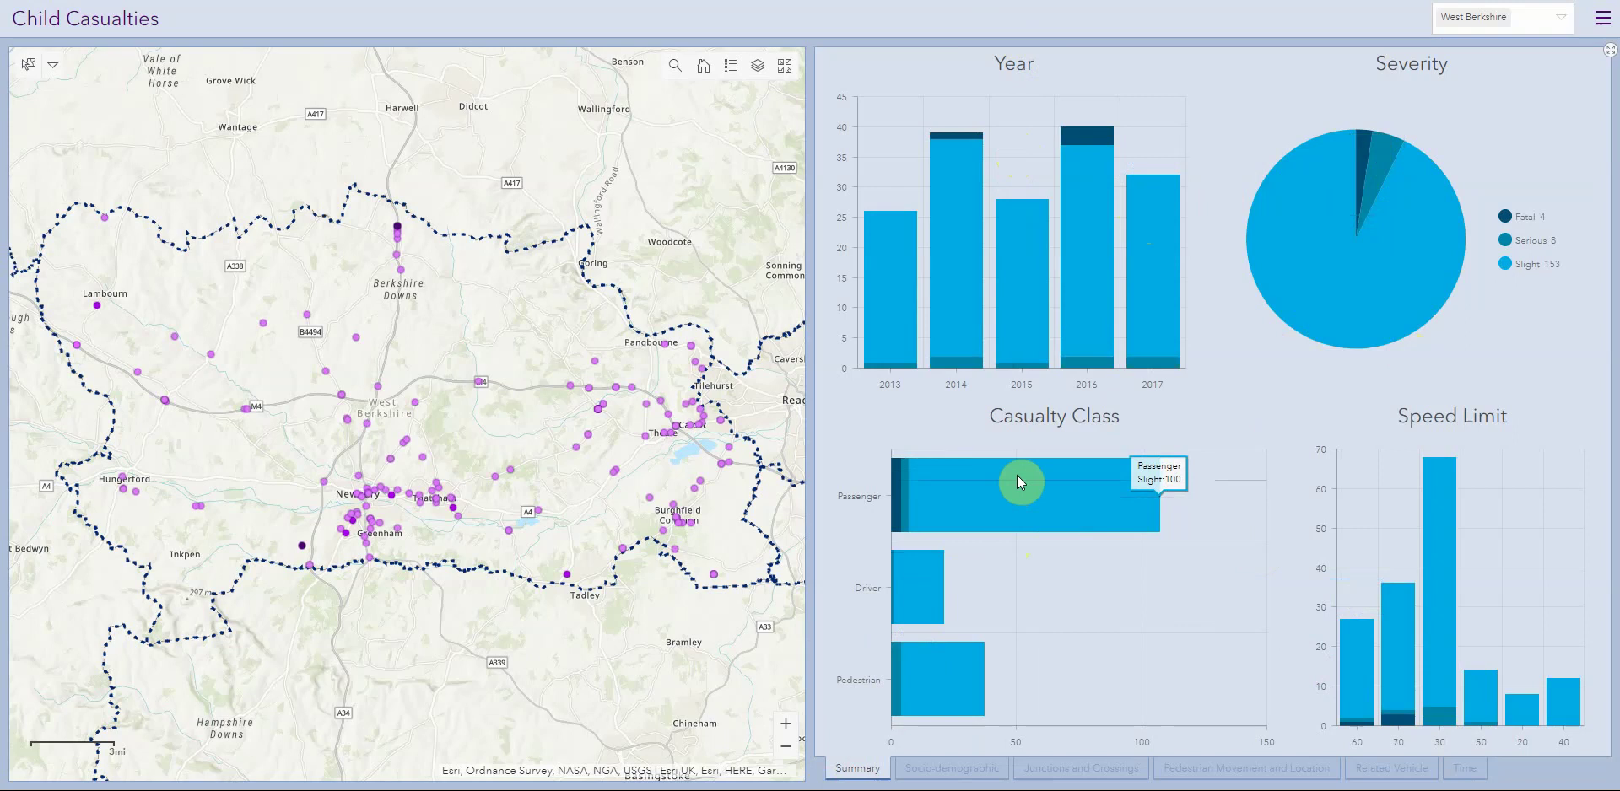
Review the socio-demographic, junction and crossing, pedestrian movement and location, and related vehicle charts for West Berkshire.
{"action": "left_click", "coordinate": [967, 773]}
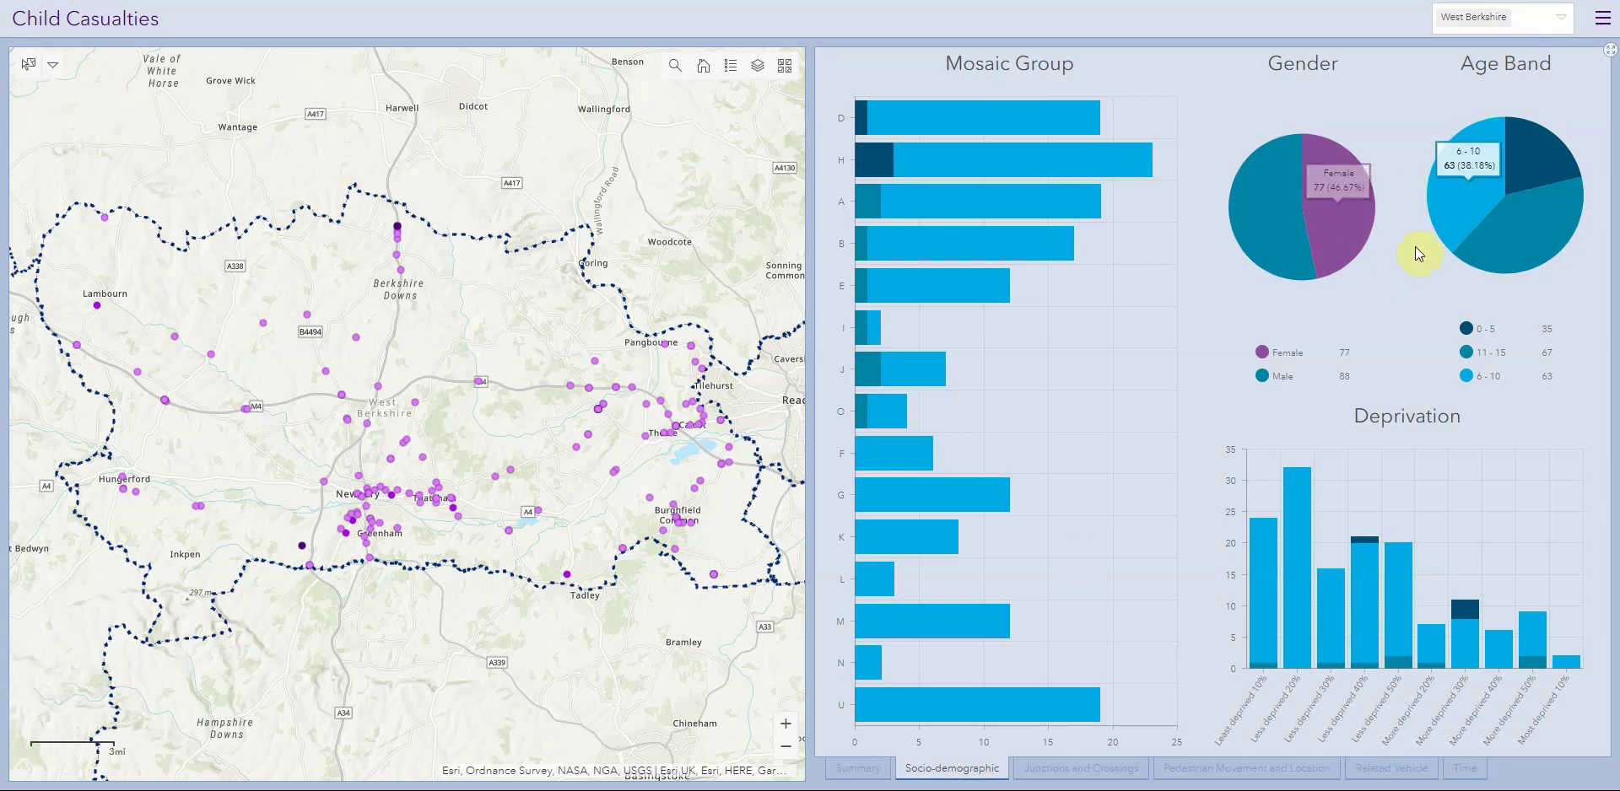
{"action": "left_click", "coordinate": [1113, 776]}
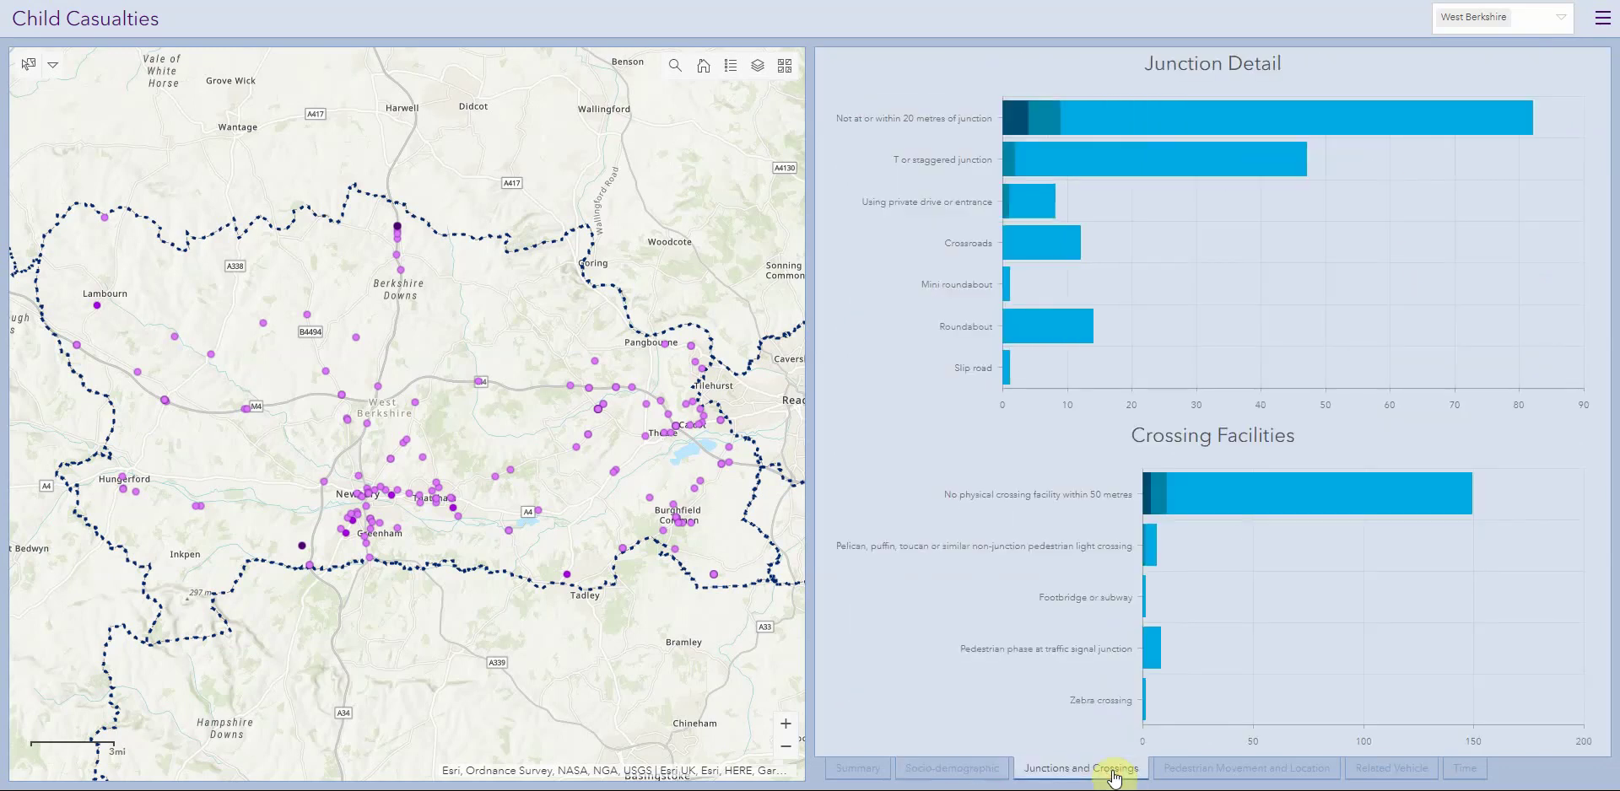
{"action": "left_click", "coordinate": [1247, 764]}
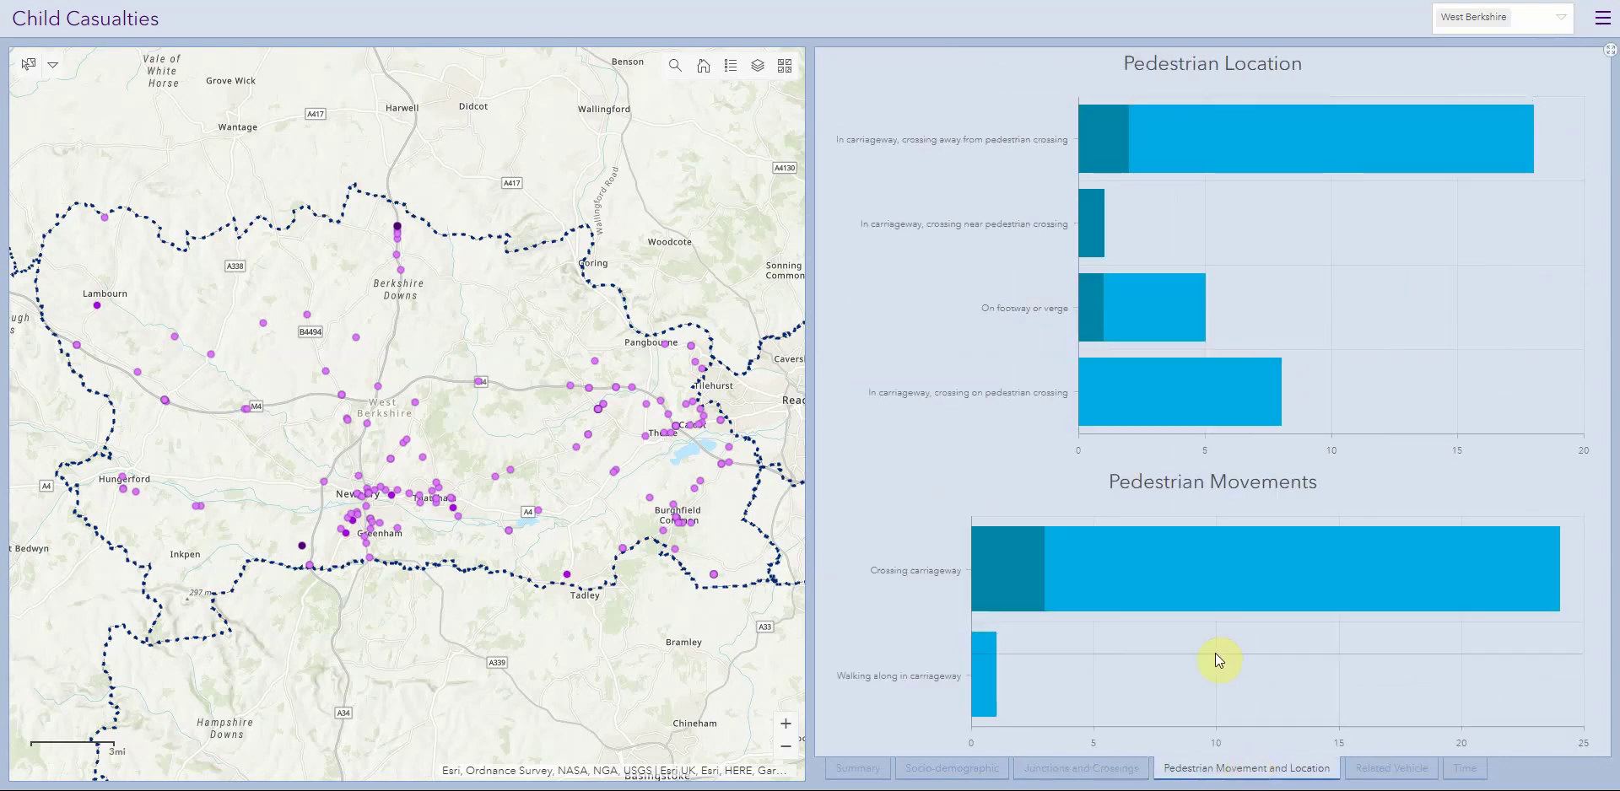
{"action": "left_click", "coordinate": [1375, 768]}
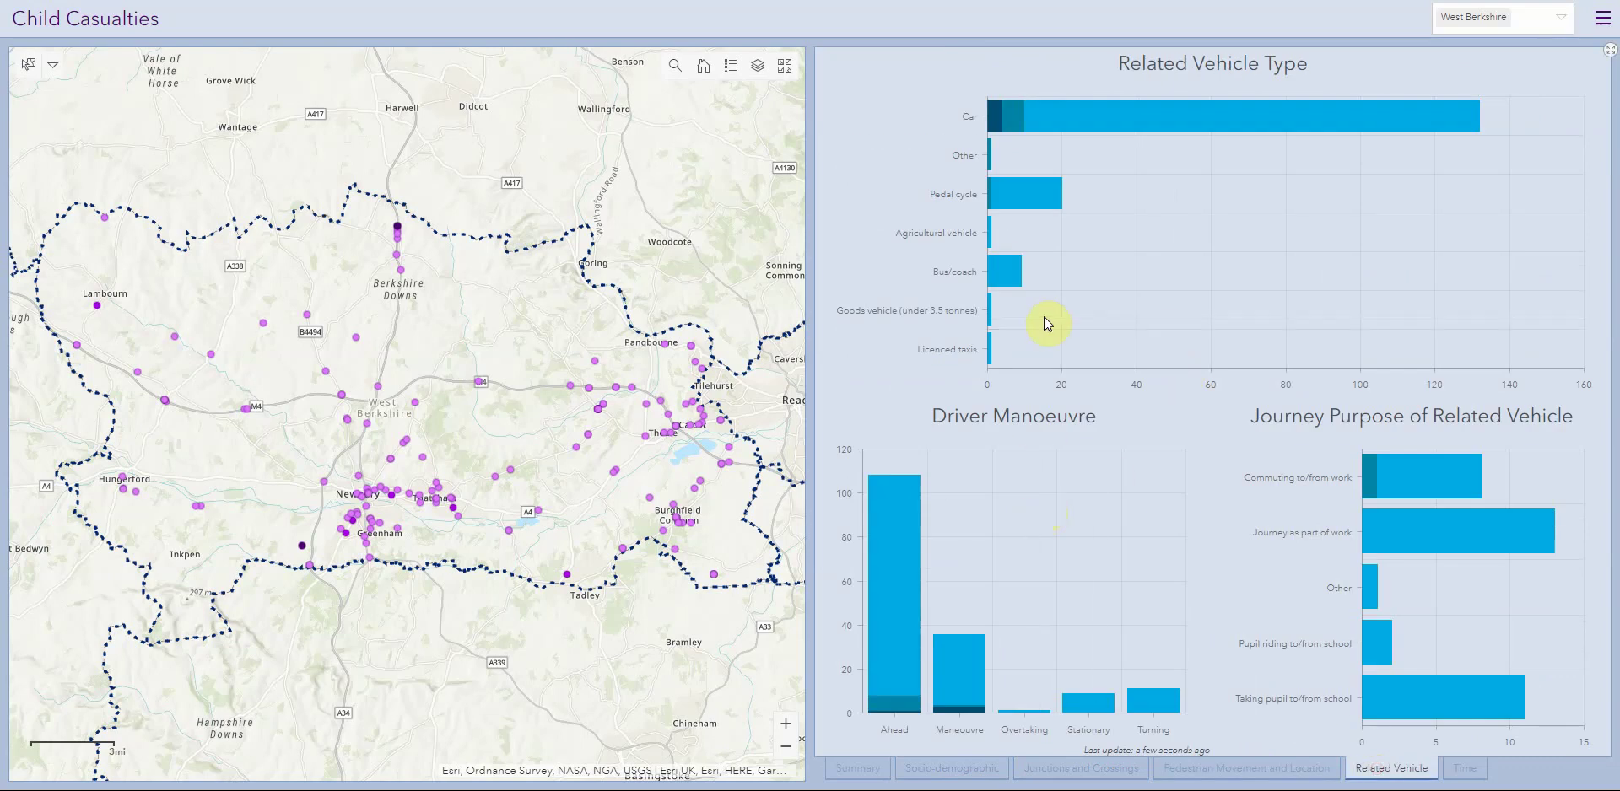
{"action": "mouse_move", "coordinate": [1059, 124]}
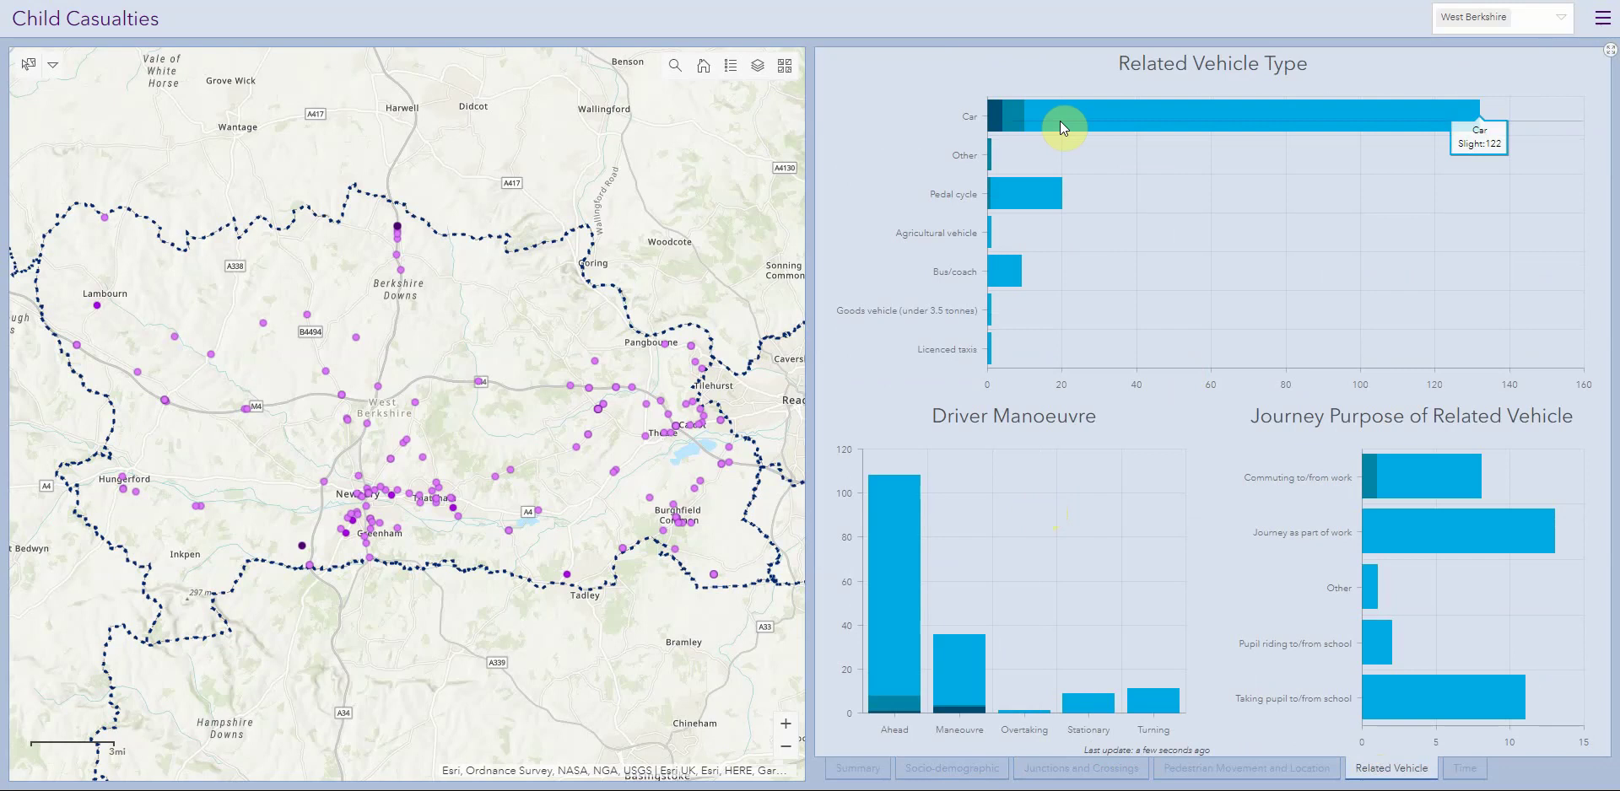
Filter the casualty class in the summary to Pedestrian and examine the related vehicle types for those casualties.
{"action": "left_click", "coordinate": [855, 768]}
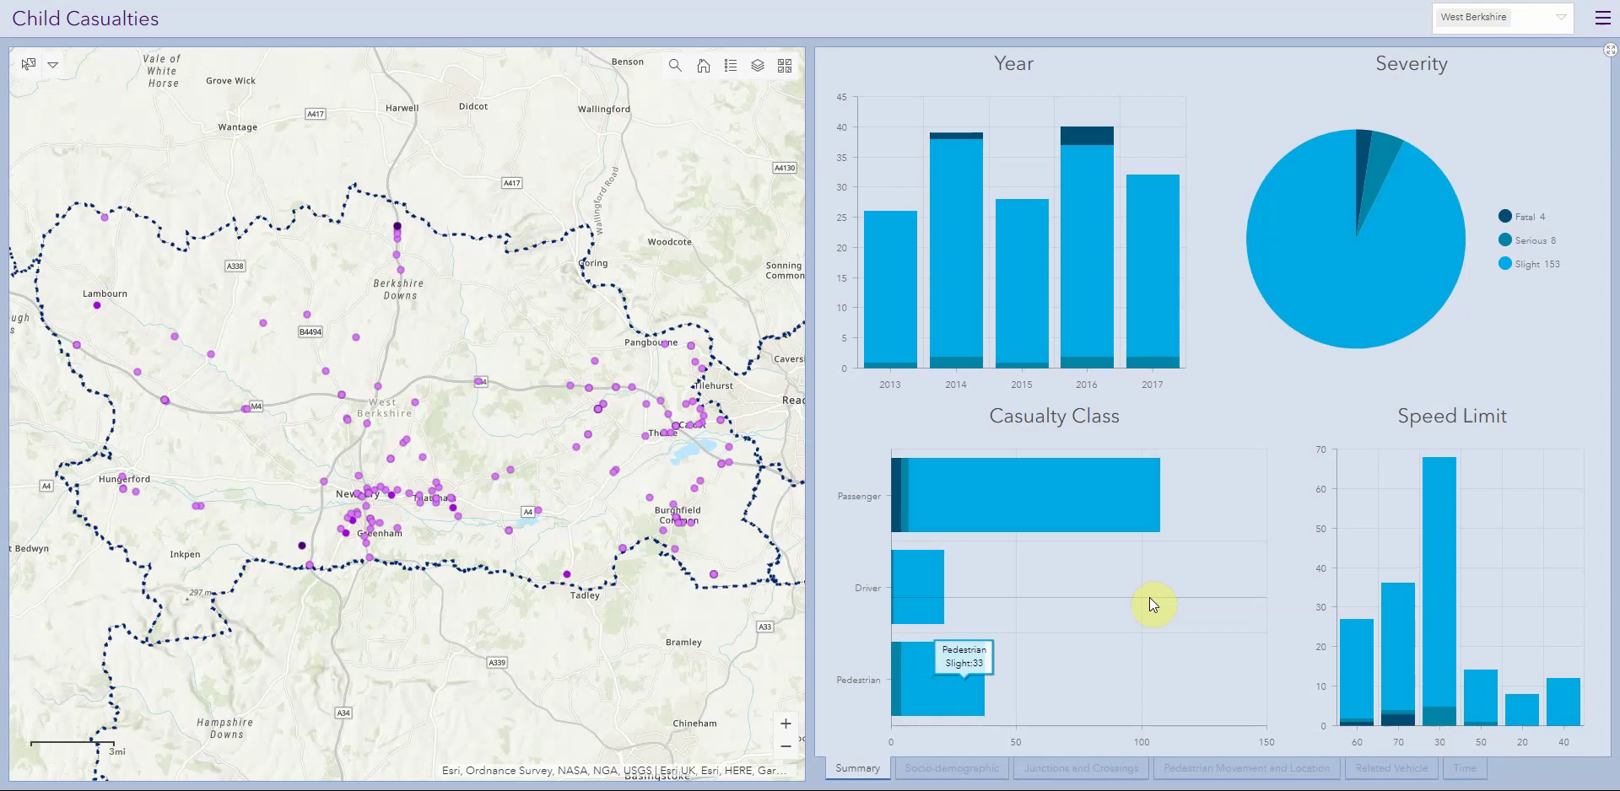
{"action": "left_click", "coordinate": [858, 682]}
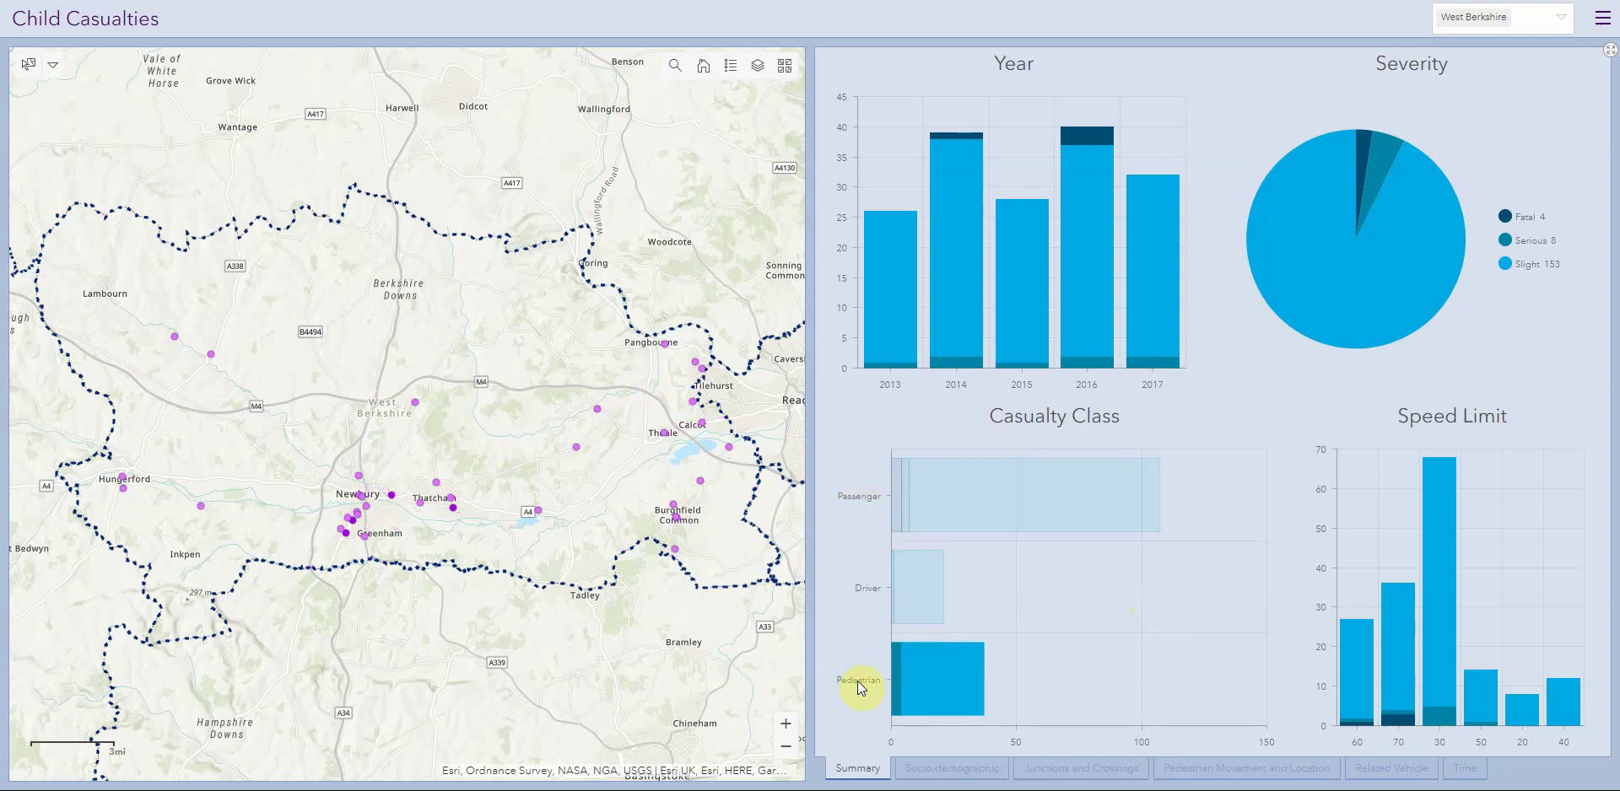
{"action": "left_click", "coordinate": [1396, 774]}
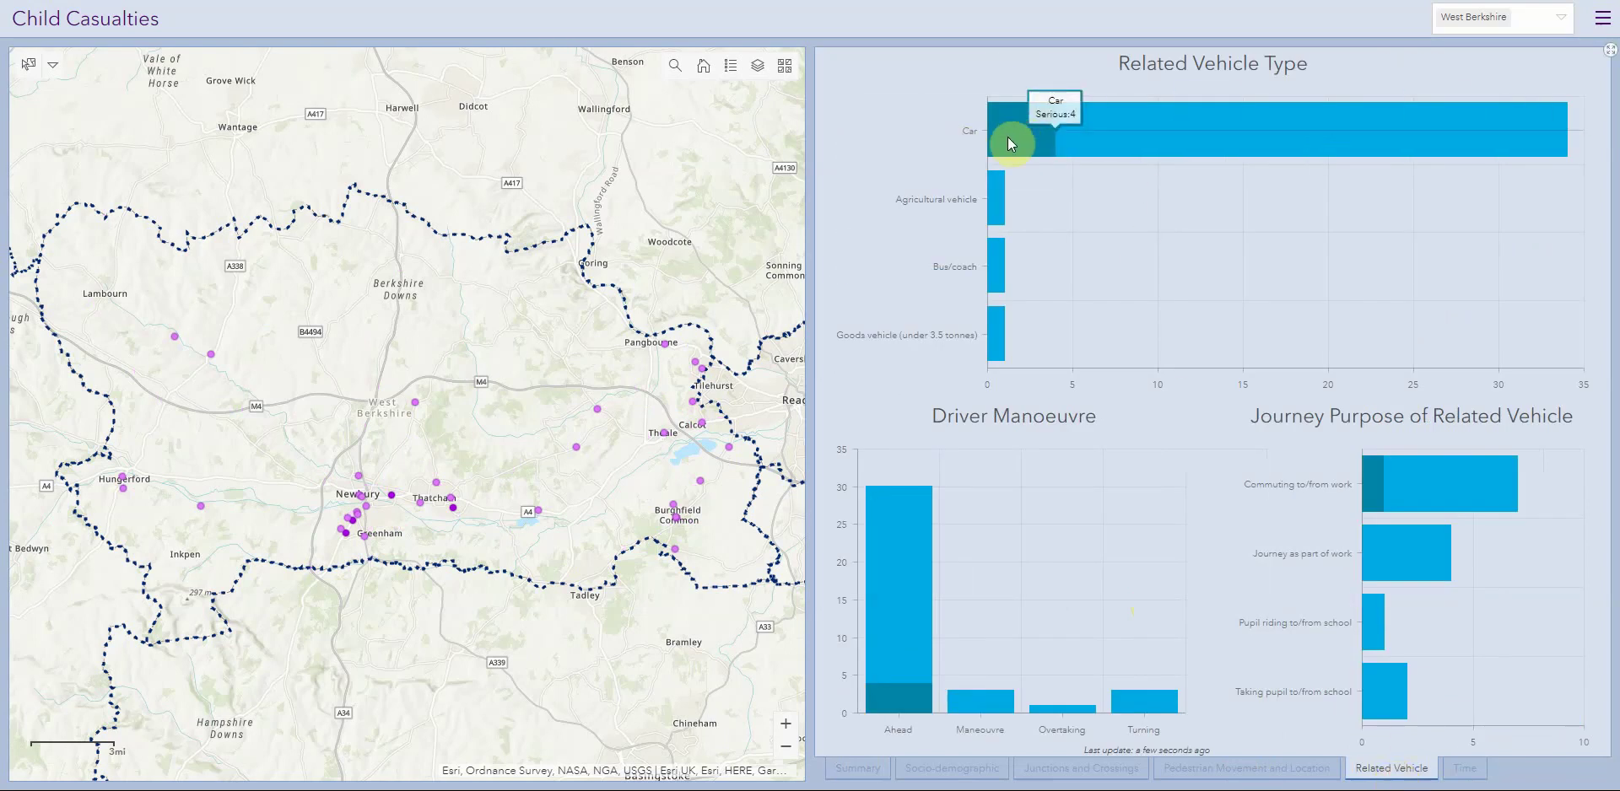
{"action": "mouse_move", "coordinate": [1002, 276]}
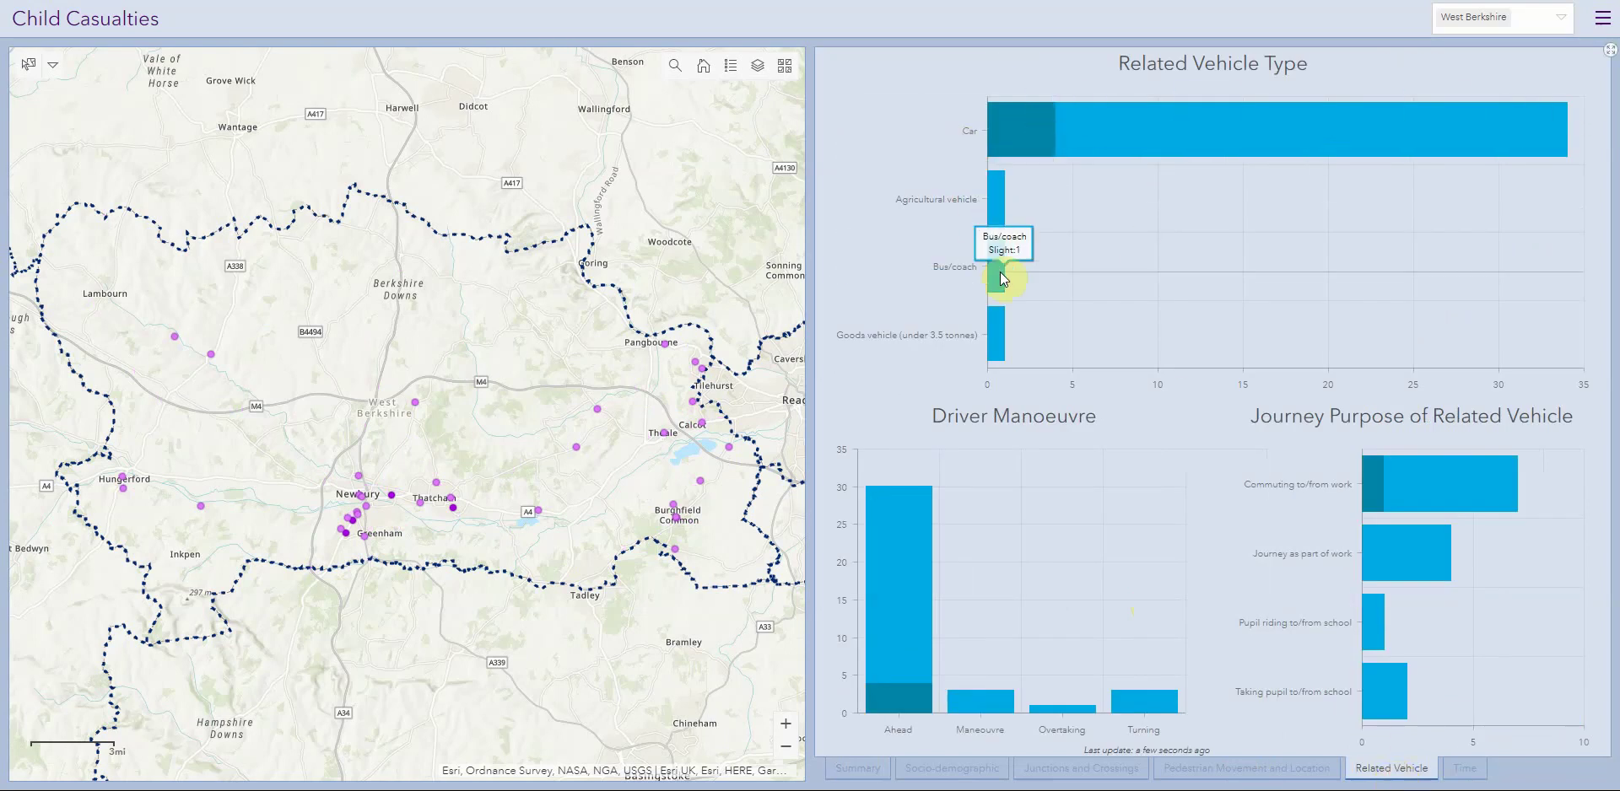
{"action": "mouse_move", "coordinate": [996, 342]}
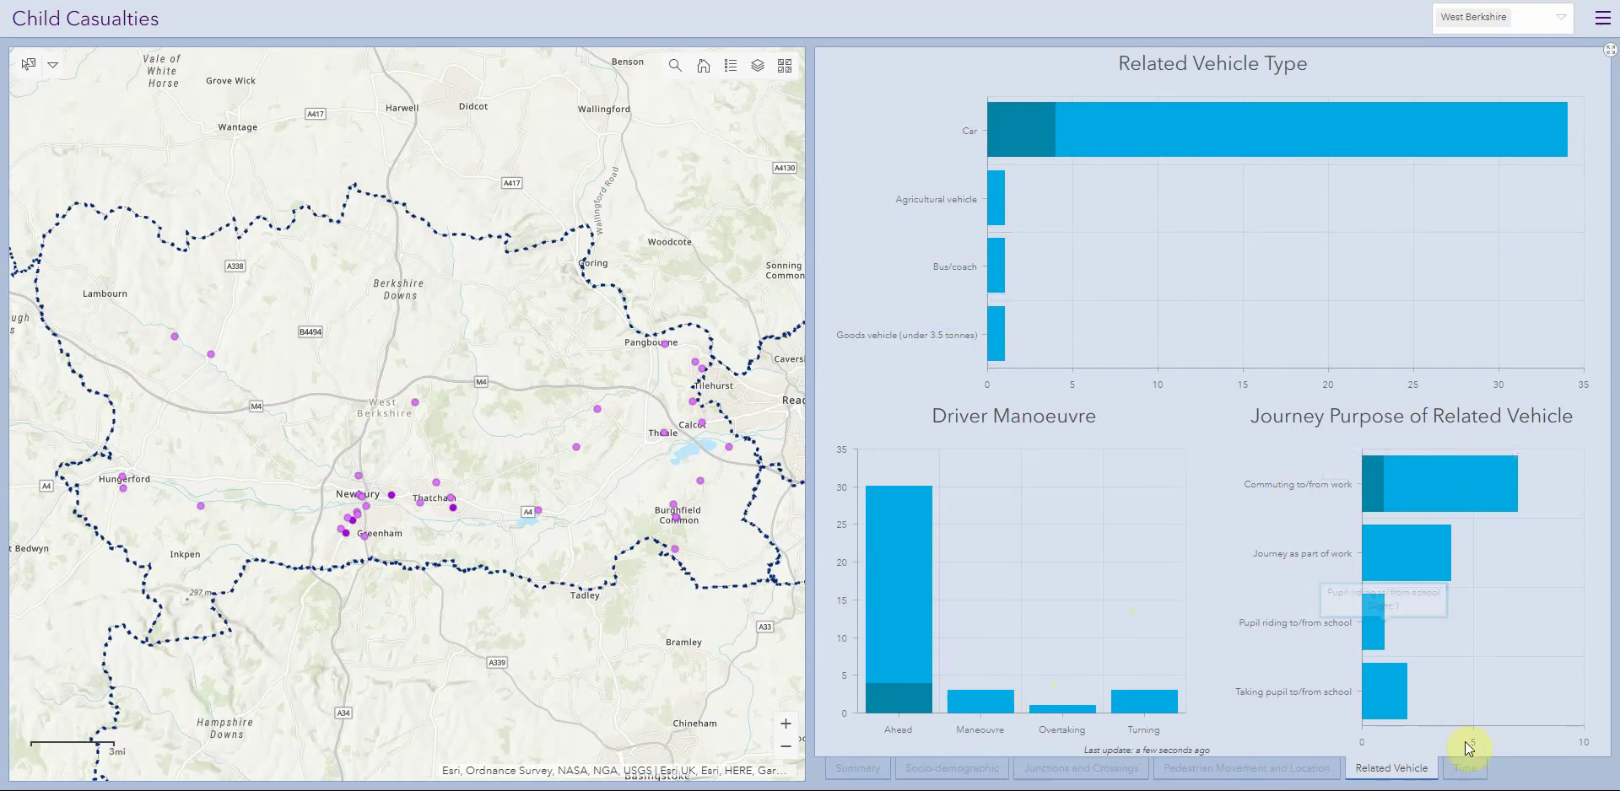
Review the time and junction charts for pedestrian casualties, then return to the summary and clear the pedestrian filter.
{"action": "left_click", "coordinate": [1465, 769]}
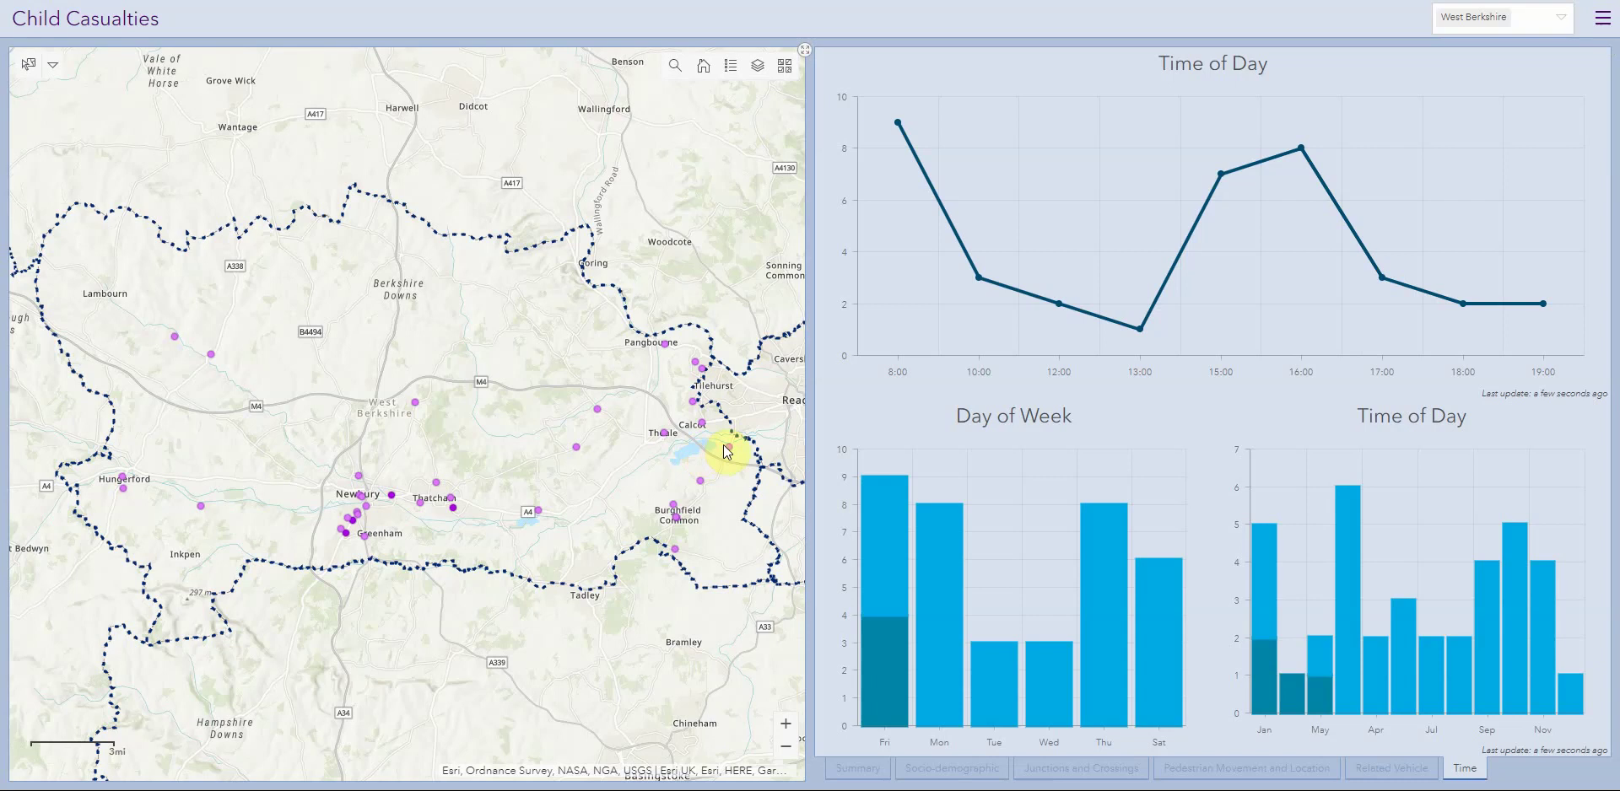
{"action": "mouse_move", "coordinate": [886, 485]}
{"action": "left_click", "coordinate": [1392, 770]}
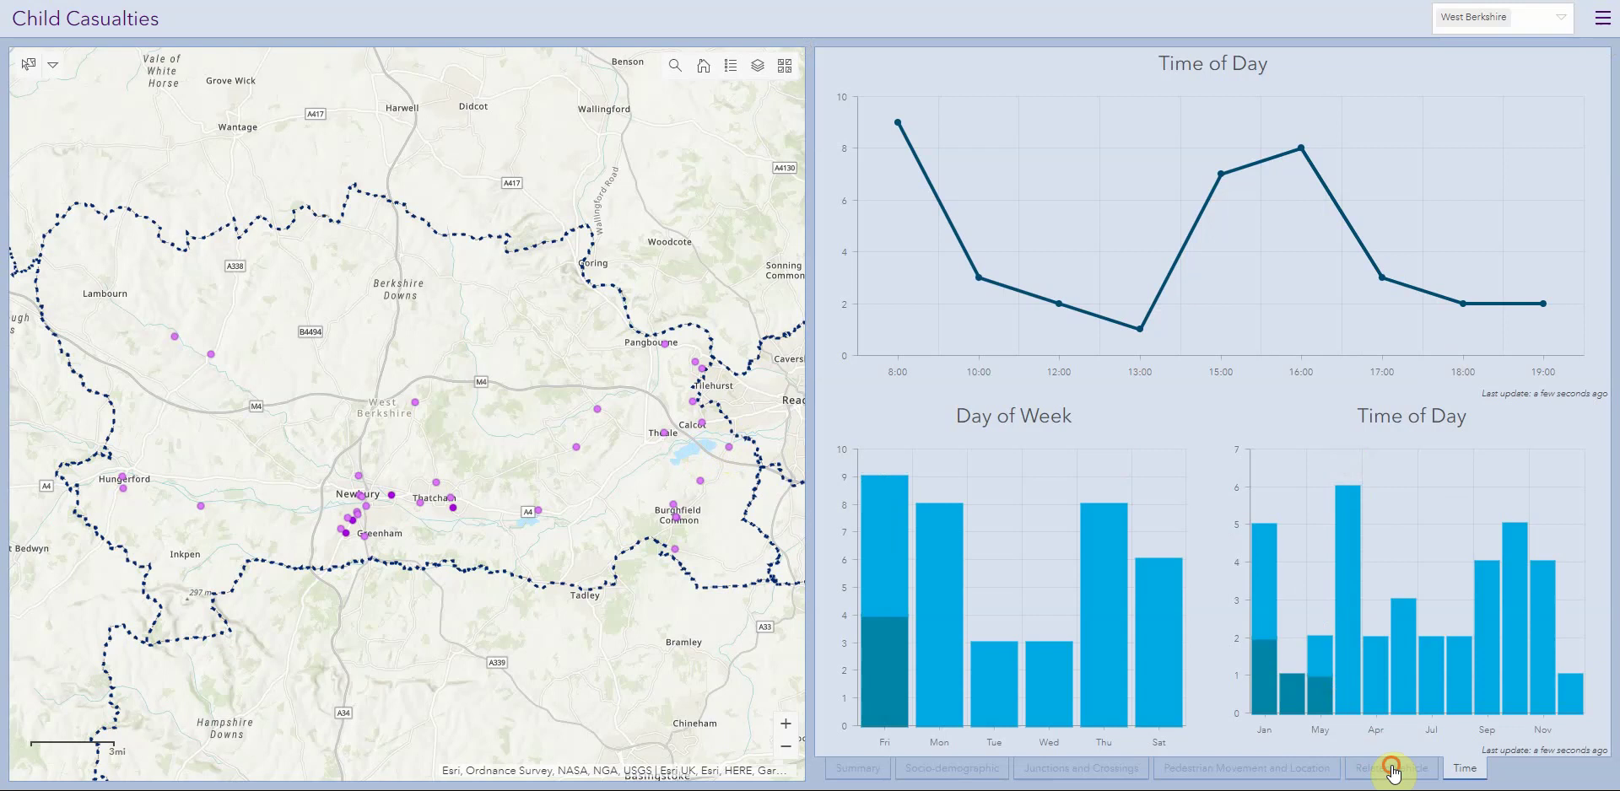
{"action": "left_click", "coordinate": [1100, 769]}
{"action": "left_click", "coordinate": [968, 769]}
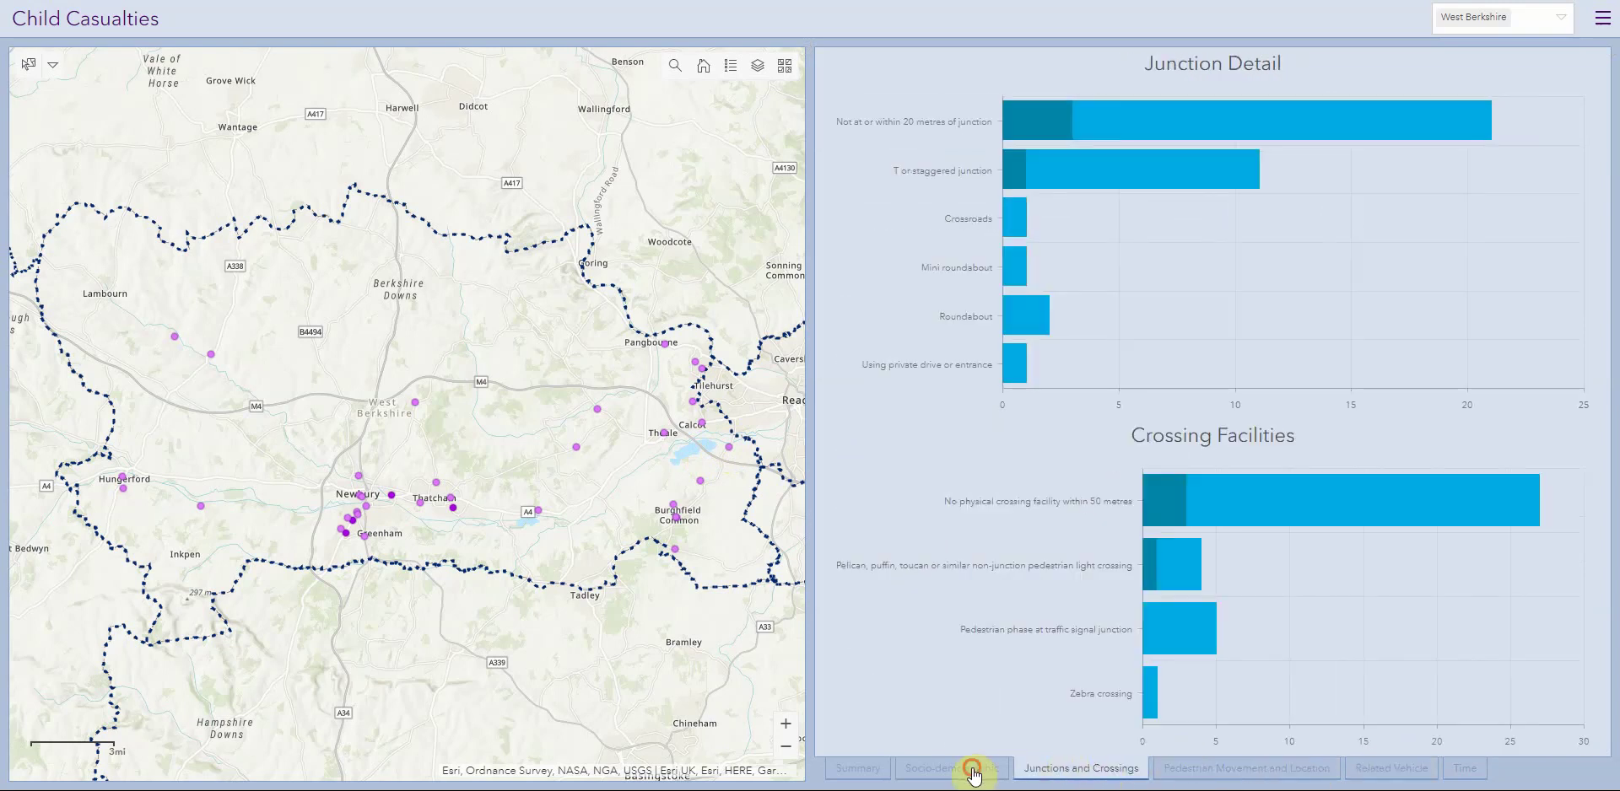
{"action": "left_click", "coordinate": [844, 768]}
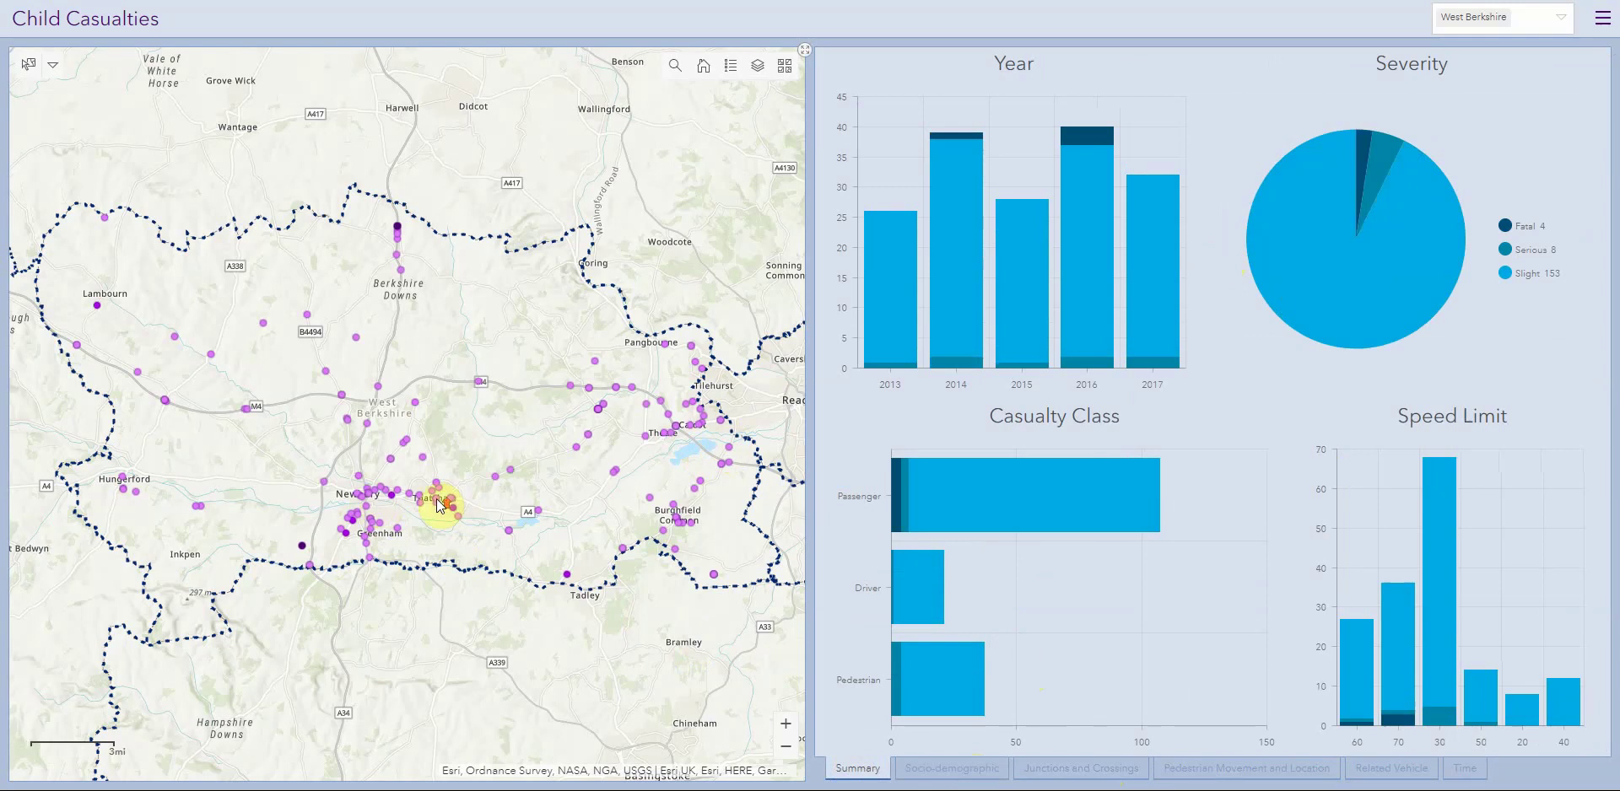
Select the casualties in Thatcham by drawing a freehand area around the town on the map.
{"action": "scroll", "coordinate": [437, 503], "scroll_direction": "up", "scroll_amount": 1}
{"action": "scroll", "coordinate": [437, 499], "scroll_direction": "up", "scroll_amount": 3}
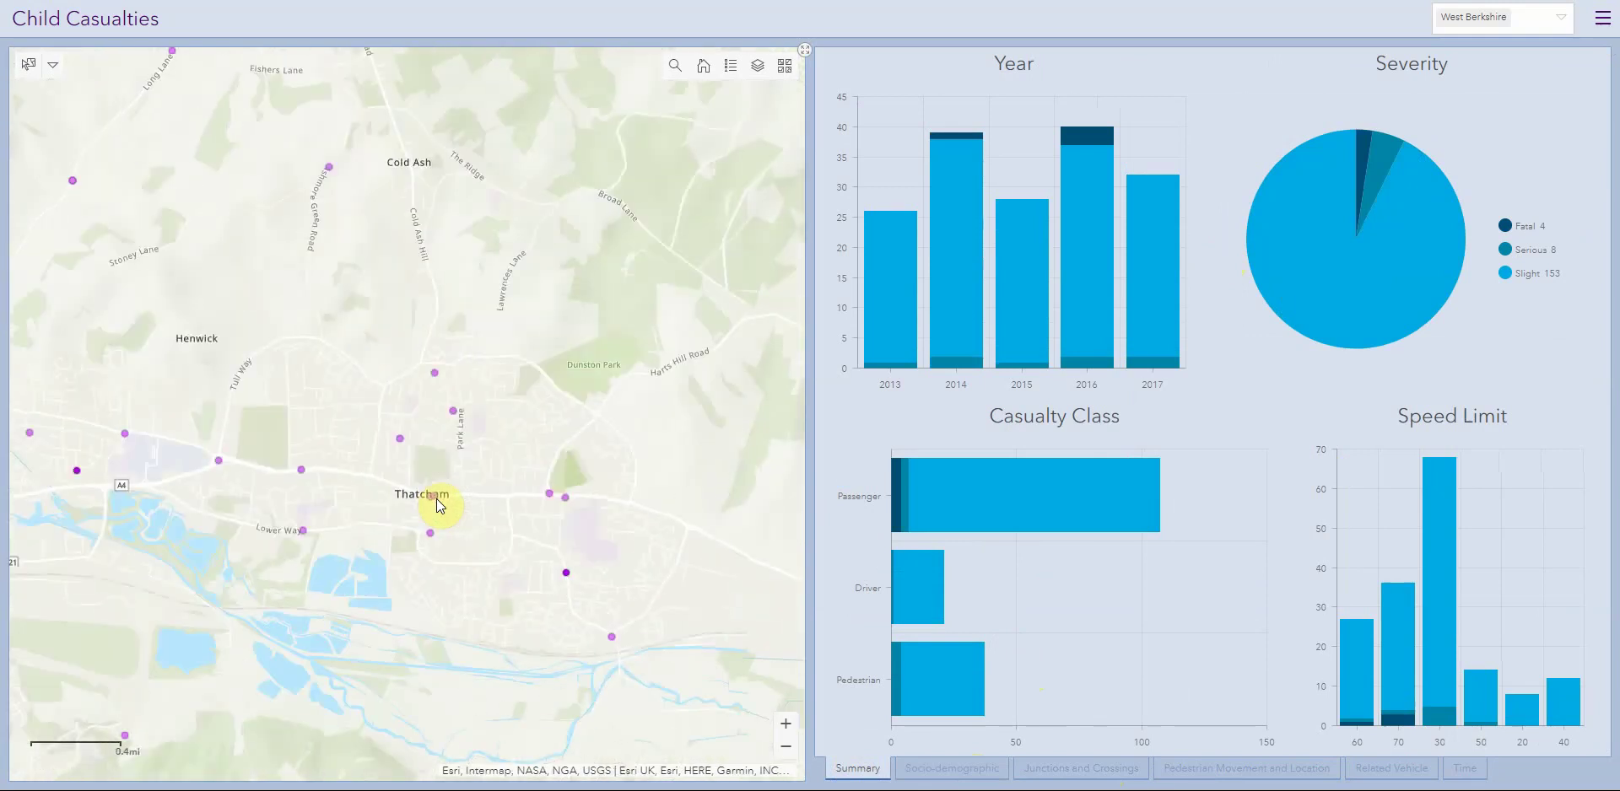
{"action": "left_click", "coordinate": [55, 71]}
{"action": "left_click", "coordinate": [56, 150]}
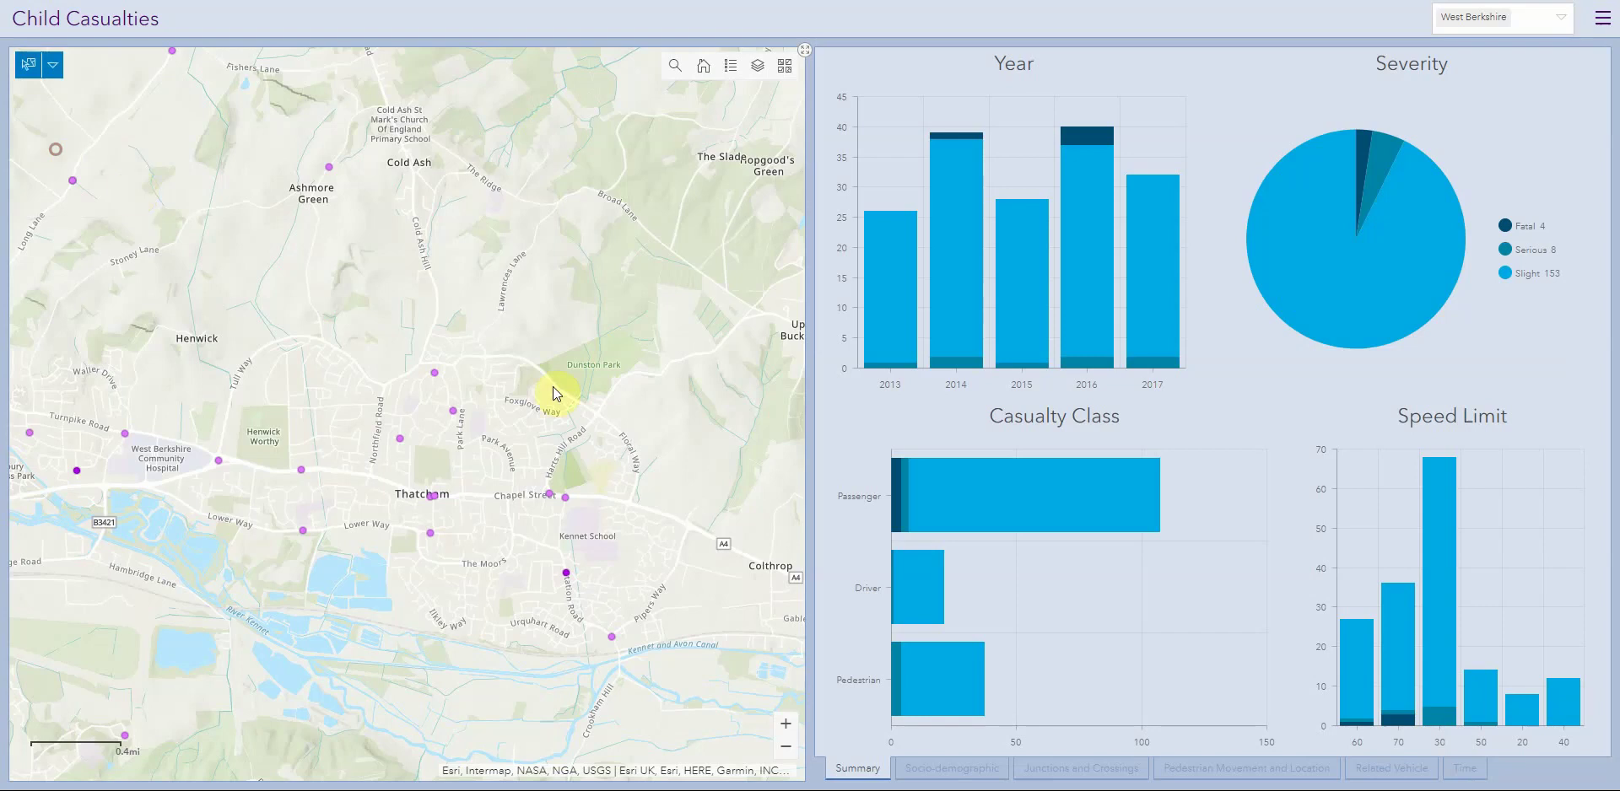
{"action": "mouse_move", "coordinate": [405, 368]}
{"action": "left_mouse_down"}
{"action": "mouse_move", "coordinate": [540, 380]}
{"action": "mouse_move", "coordinate": [638, 473]}
{"action": "mouse_move", "coordinate": [651, 623]}
{"action": "mouse_move", "coordinate": [467, 655]}
{"action": "mouse_move", "coordinate": [225, 572]}
{"action": "mouse_move", "coordinate": [182, 443]}
{"action": "mouse_move", "coordinate": [286, 346]}
{"action": "left_mouse_up"}
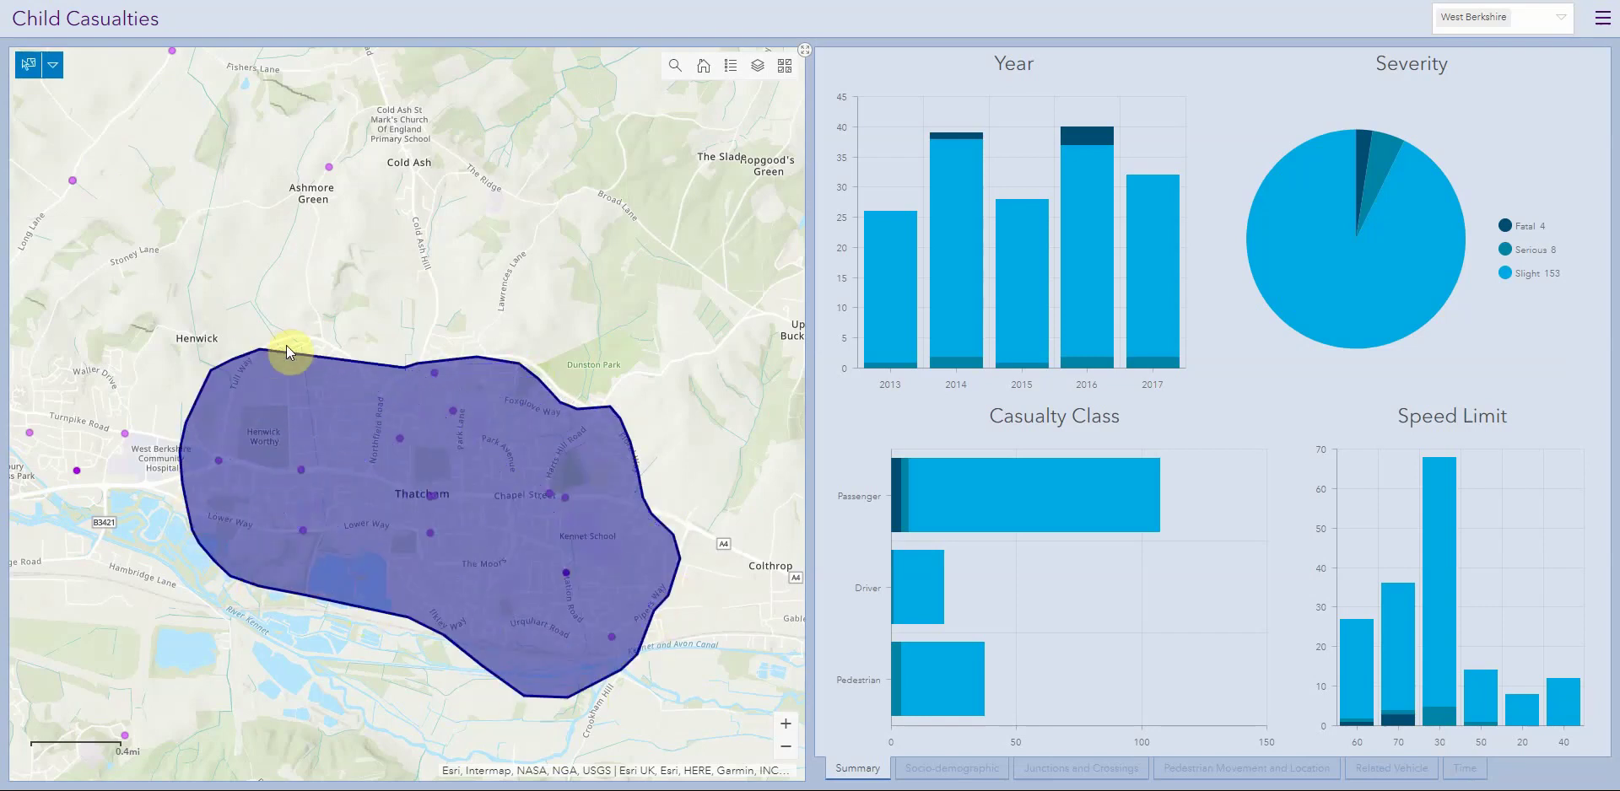
{"action": "left_click_drag", "start_coordinate": [377, 382], "coordinate": [377, 381]}
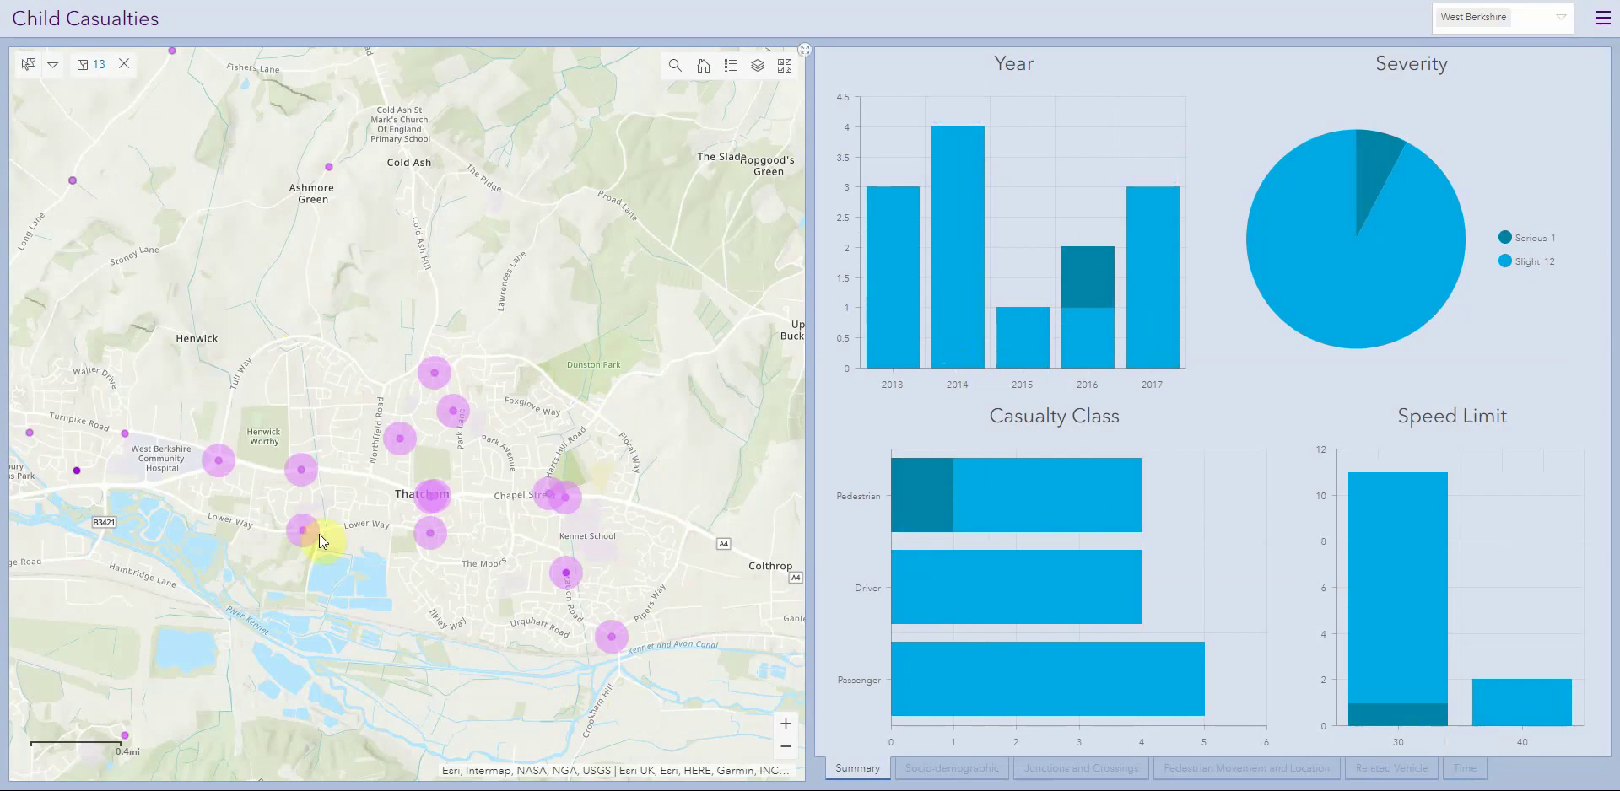
Check the socio-demographic charts for the selected Thatcham casualties, then return to the summary and clear the map selection.
{"action": "left_click", "coordinate": [979, 769]}
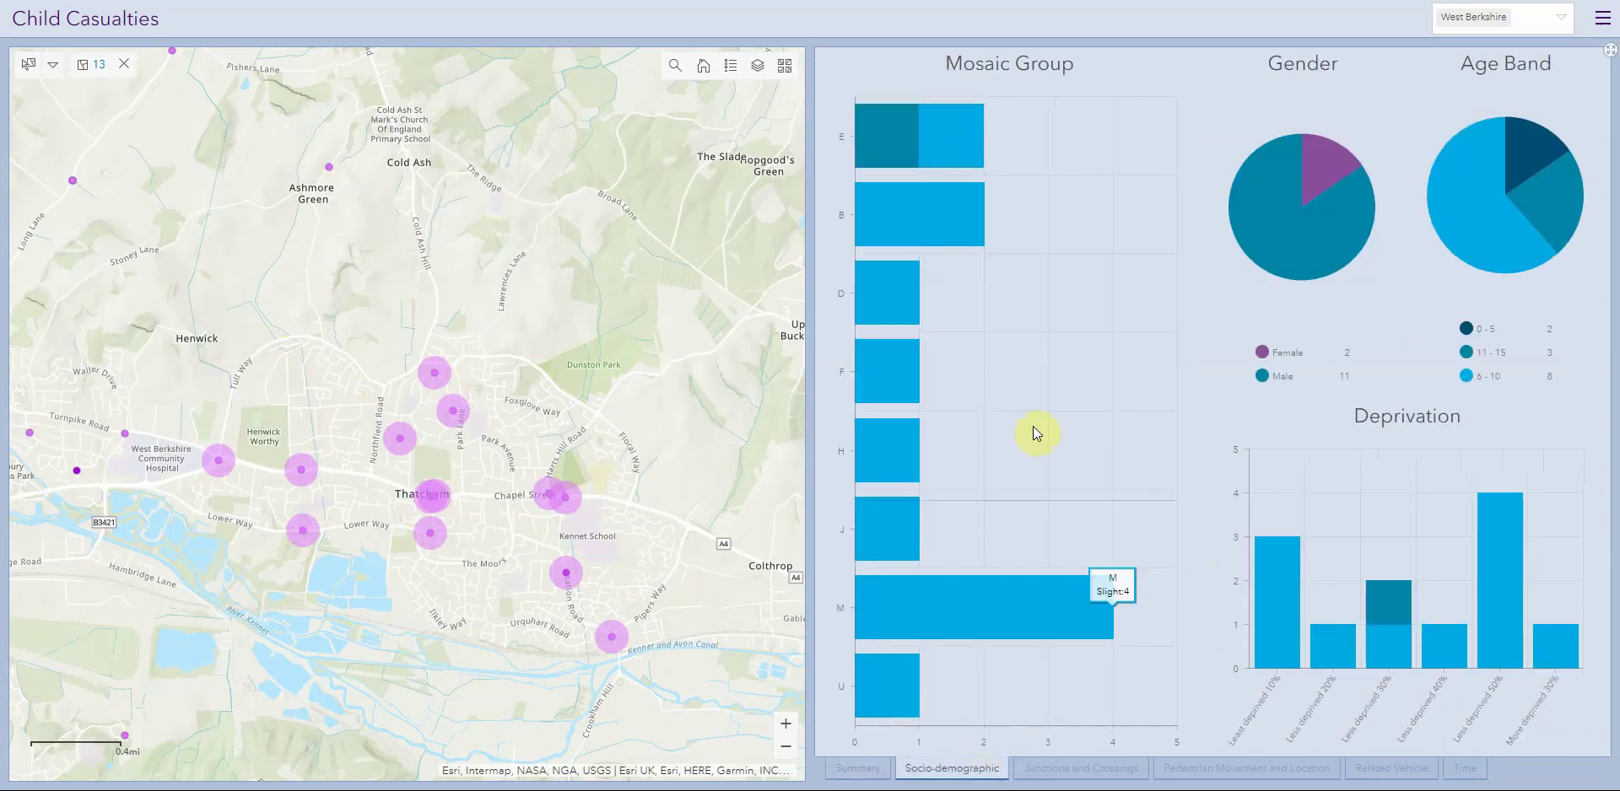
{"action": "left_click", "coordinate": [870, 770]}
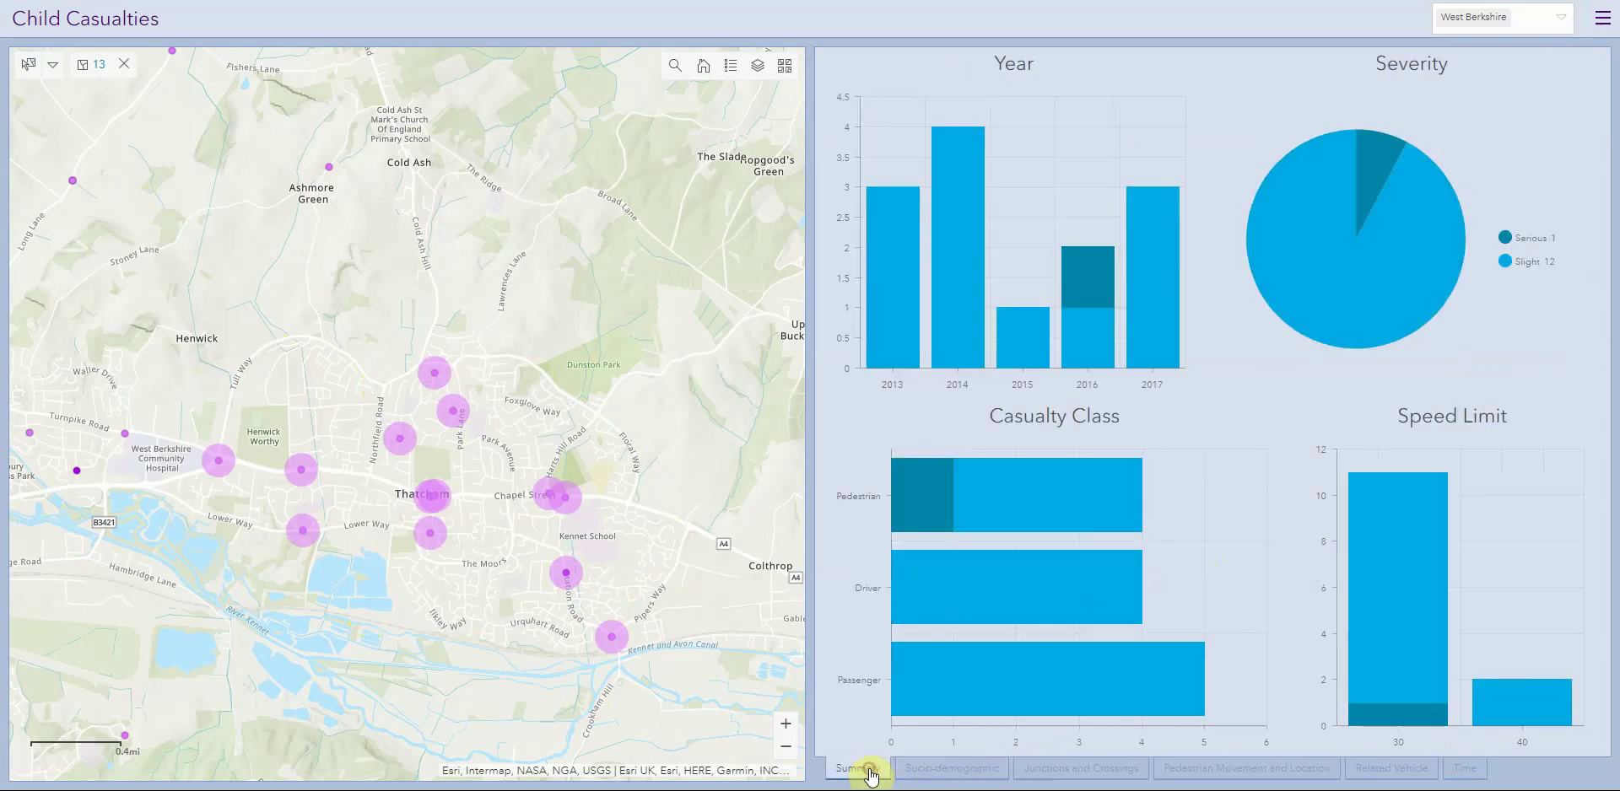
{"action": "left_click", "coordinate": [124, 65]}
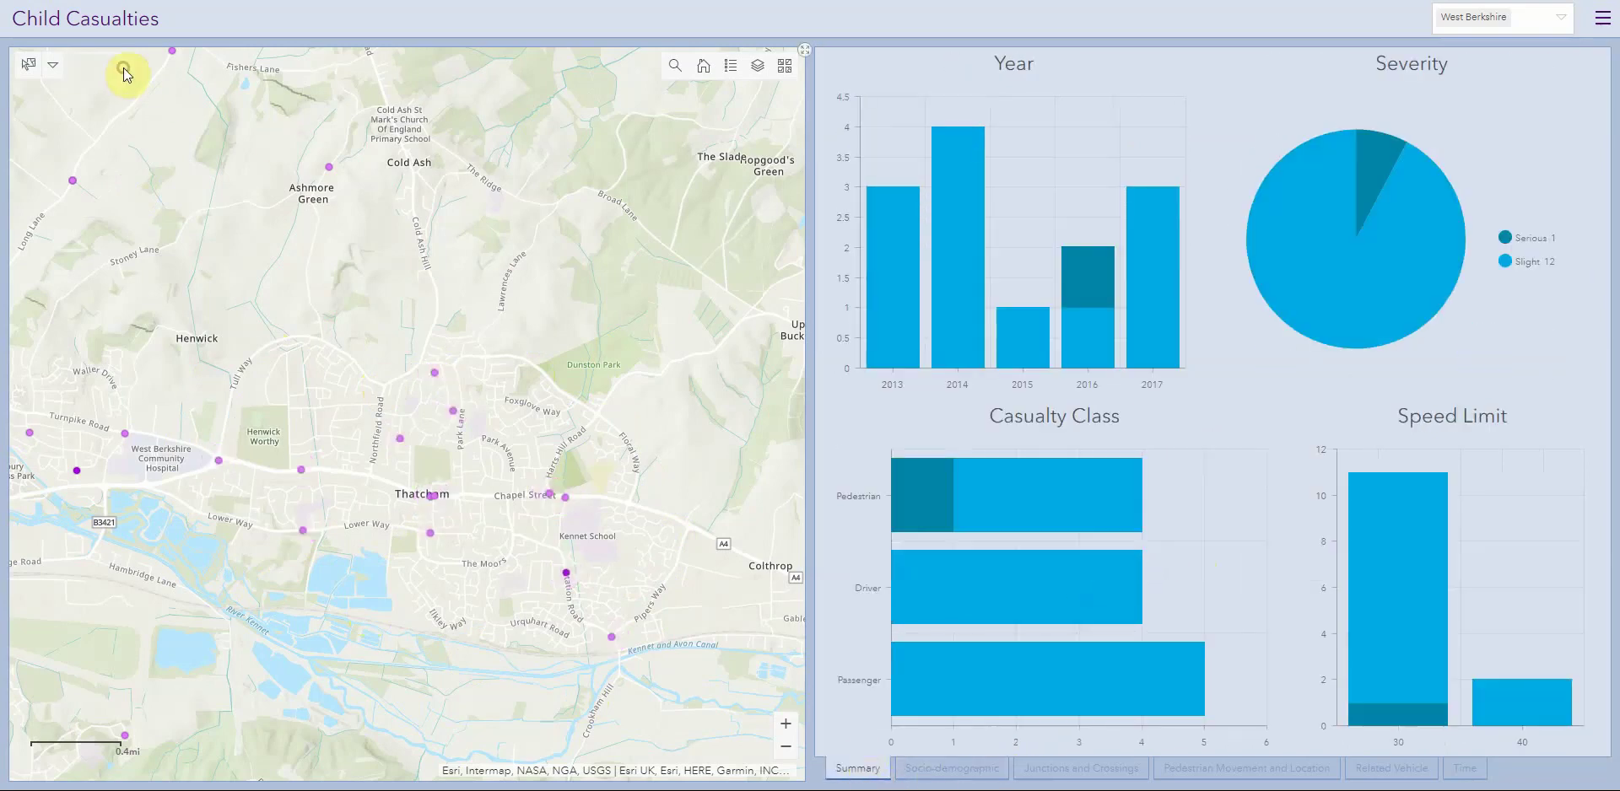
View the full record of the casualty point on the main road just west of central Thatcham, then close it.
{"action": "left_click", "coordinate": [303, 470]}
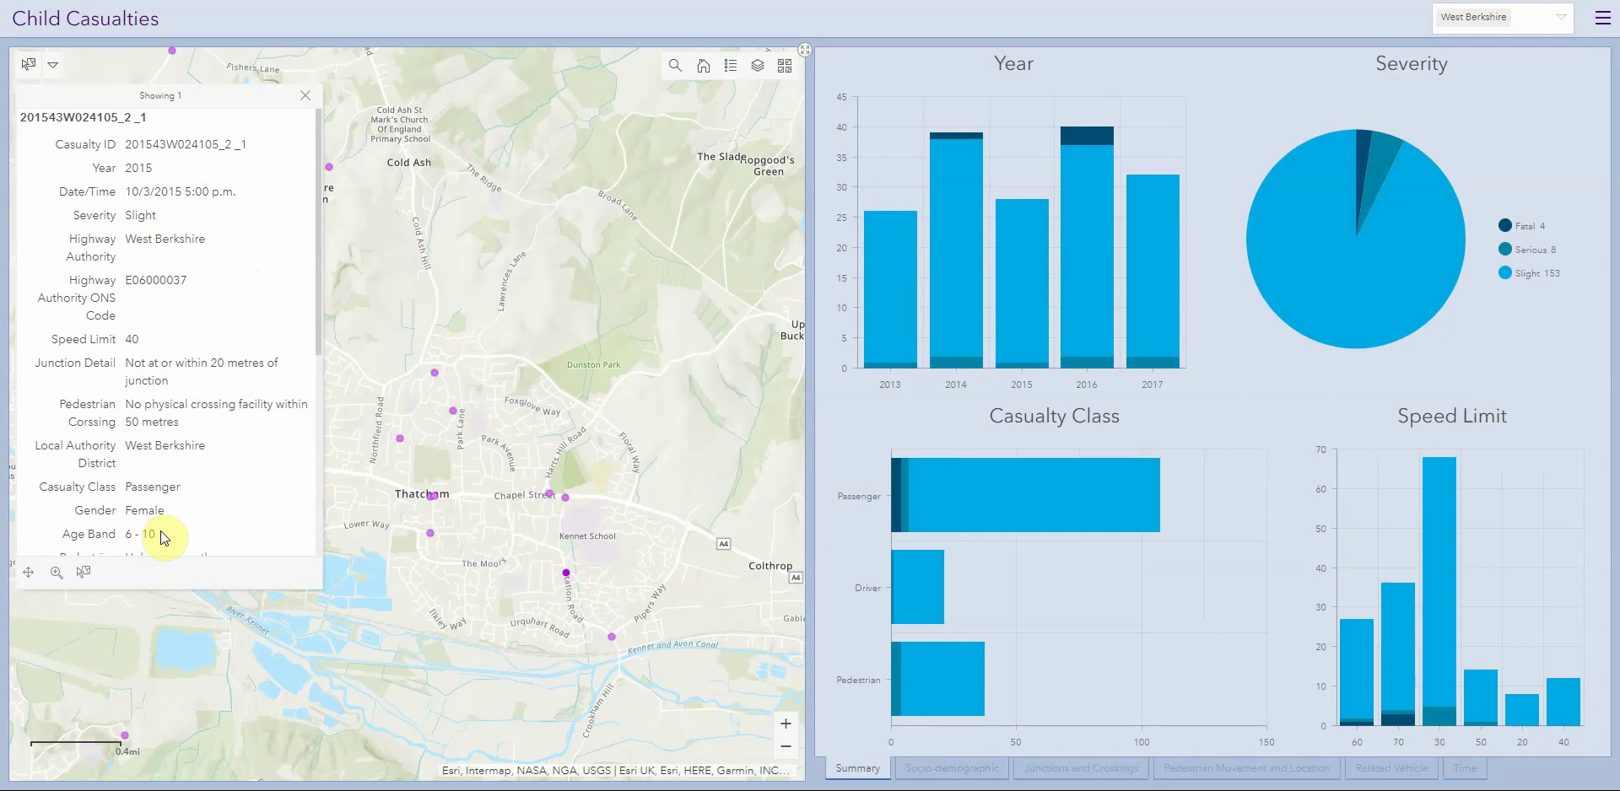
{"action": "left_click", "coordinate": [305, 99]}
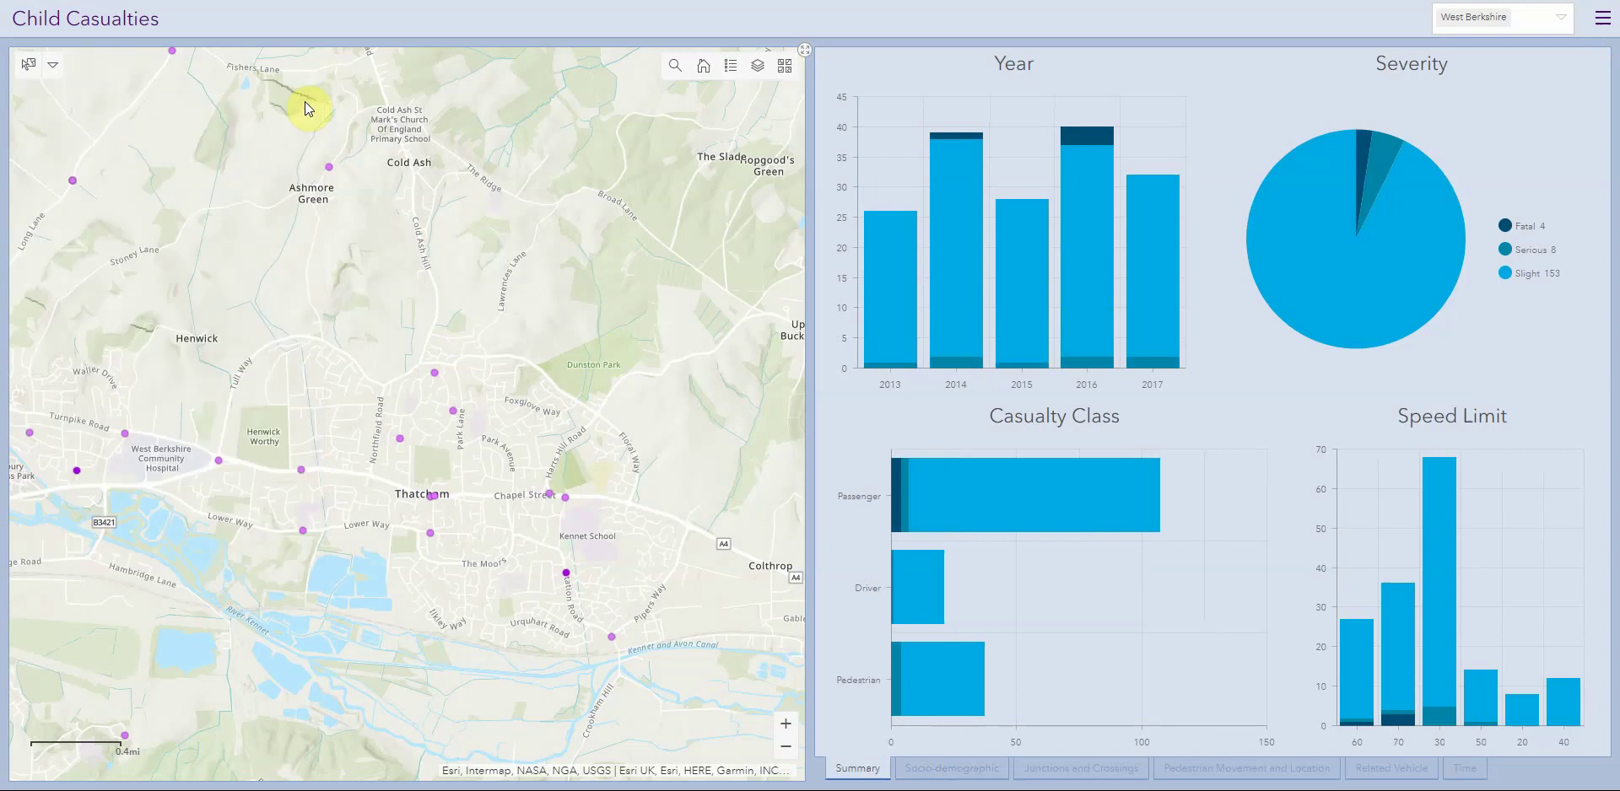